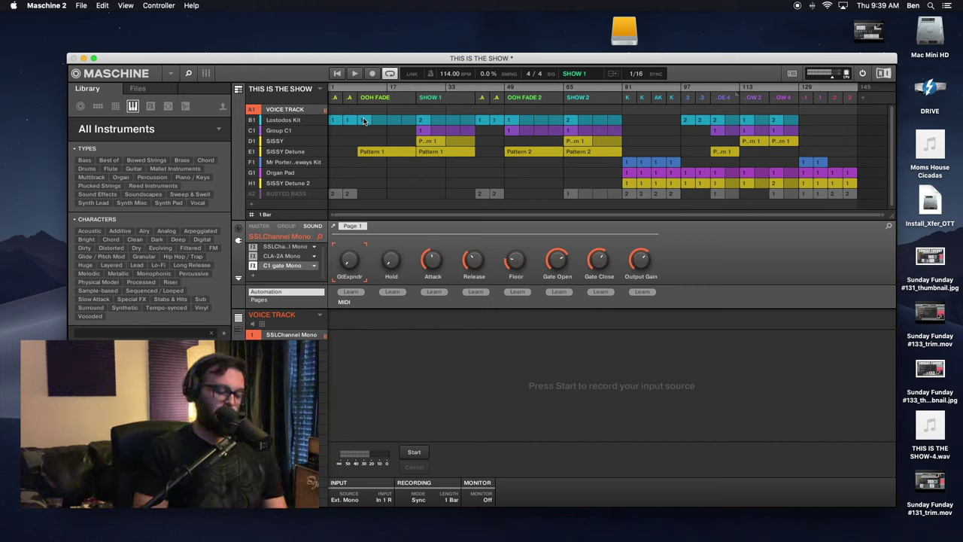
Play back the SHOW 1 scene in the arrangement
key(space)
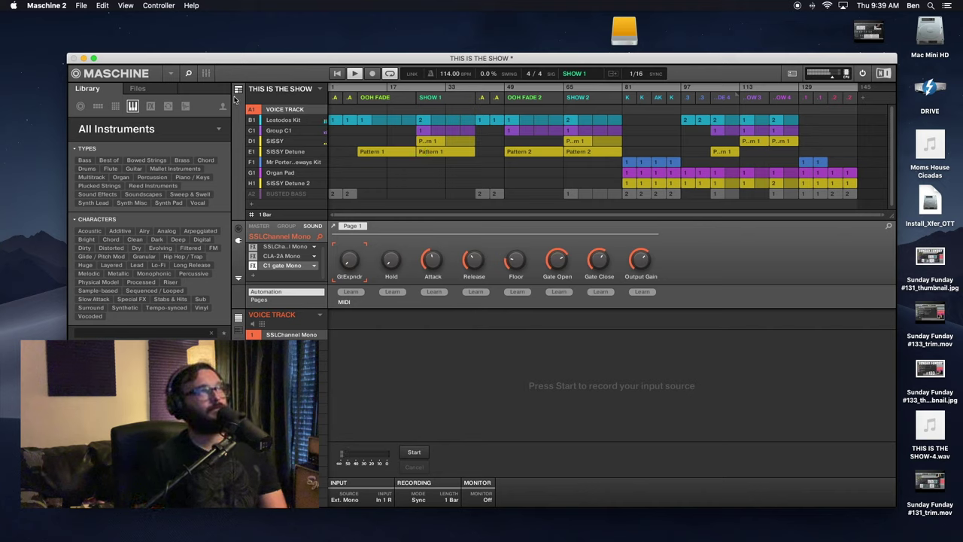
key(space)
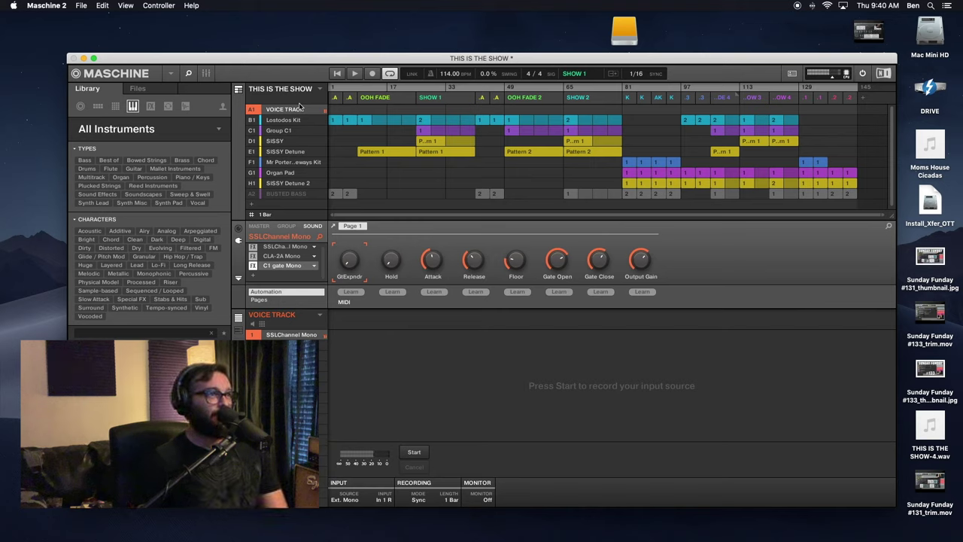
key(space)
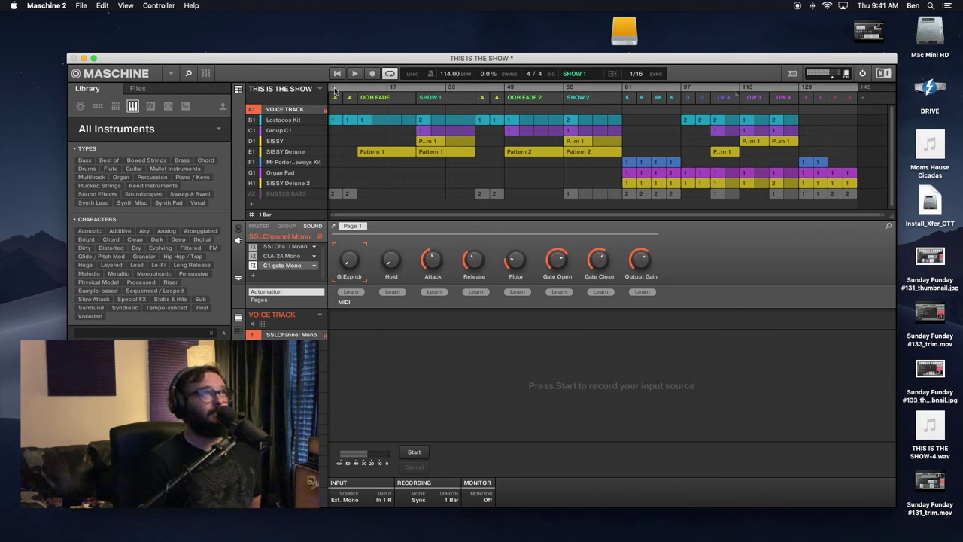
Play the song from bar 1 and bring in the BUSTED BASS group by soloing it and releasing the solo
click(334, 90)
click(329, 88)
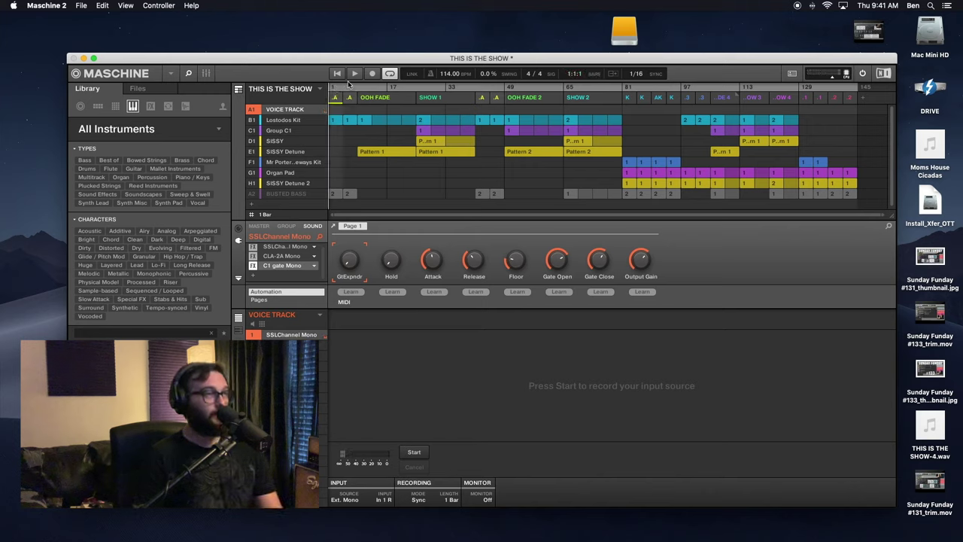
key(space)
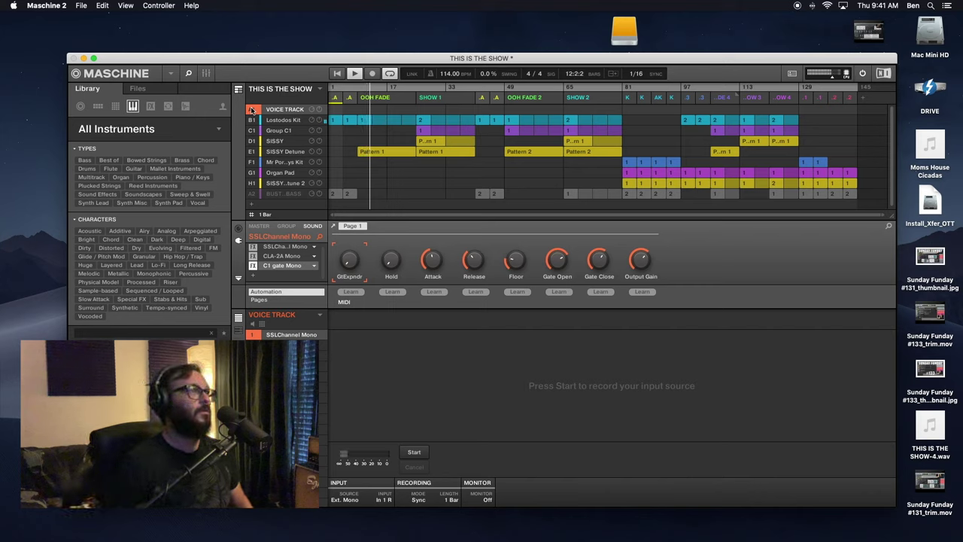
right_click(255, 194)
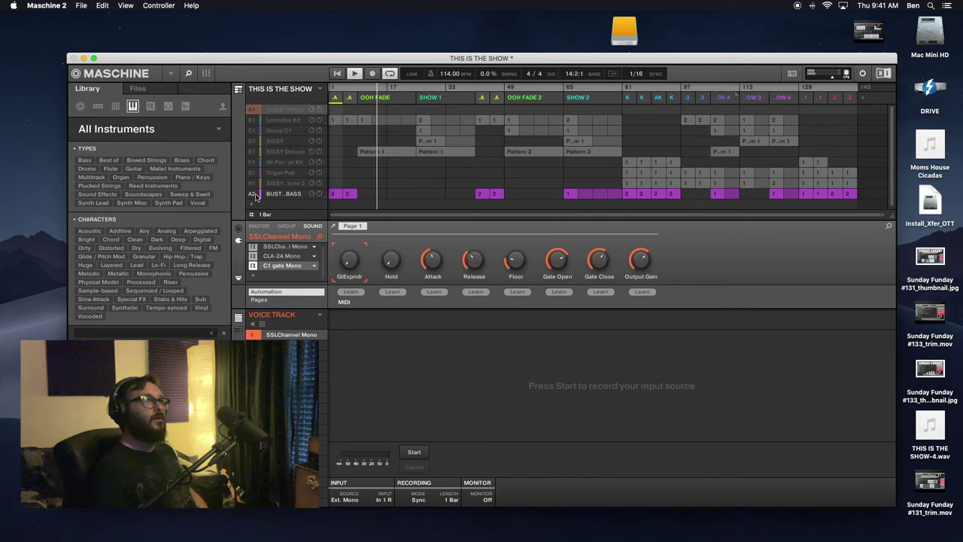
right_click(255, 194)
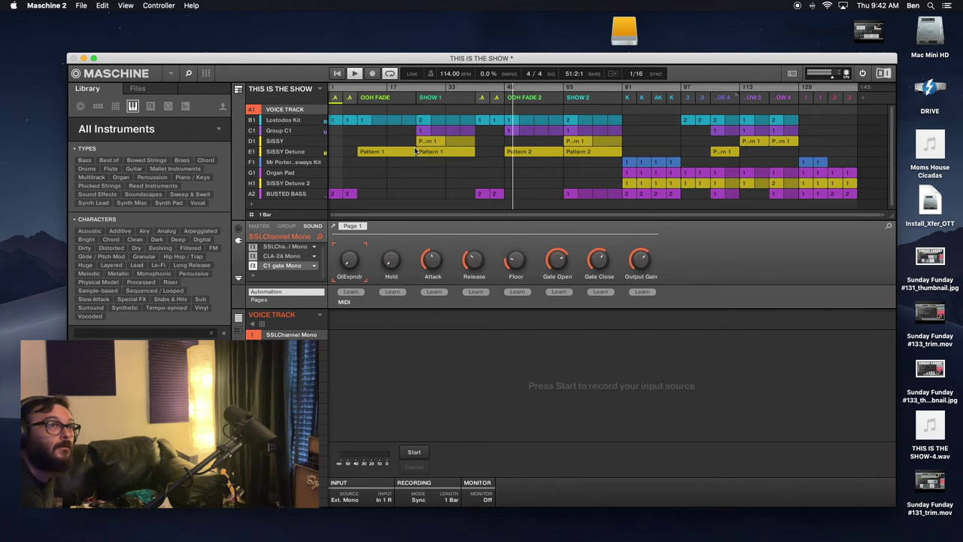
Check the BUSTED BASS level against the other groups in the group-level mixer, and return to the arrangement
click(204, 74)
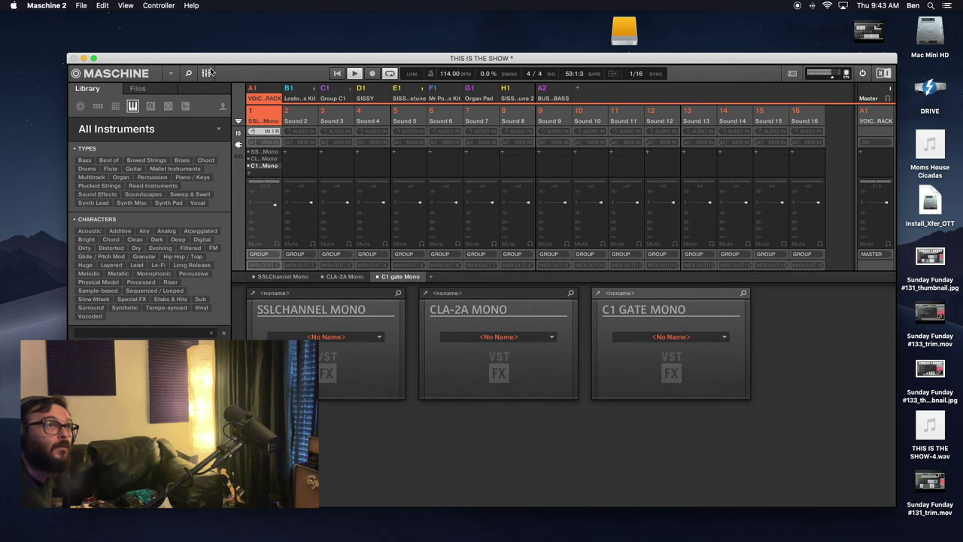
click(207, 73)
click(286, 226)
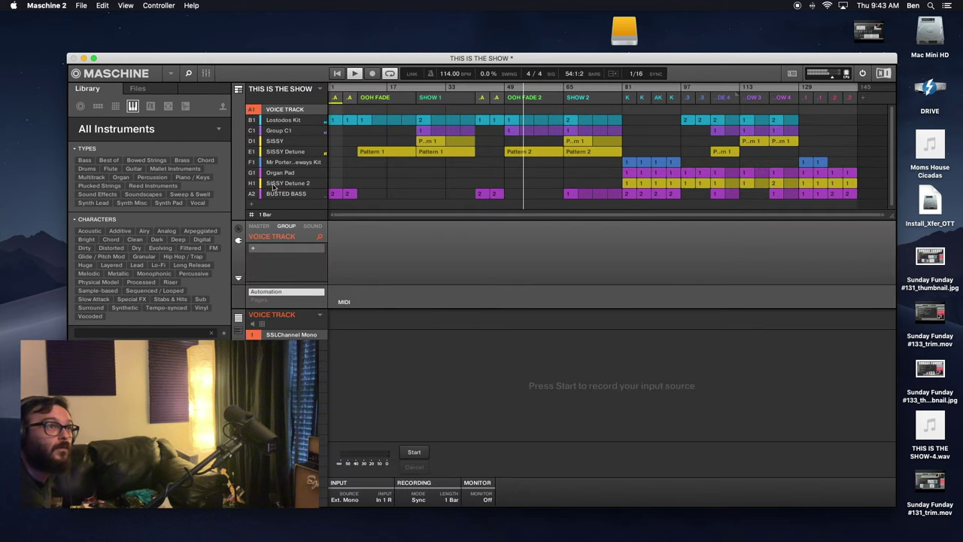
click(206, 74)
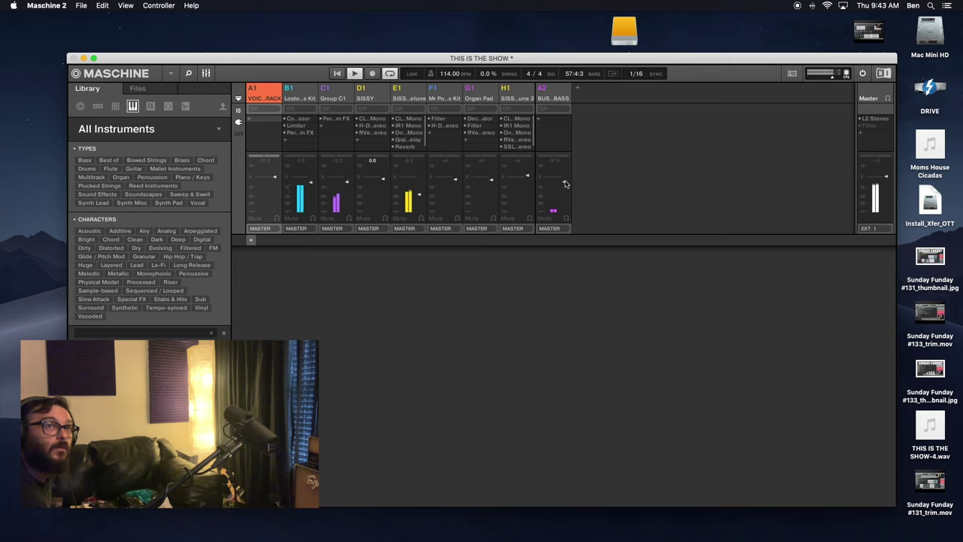
click(207, 73)
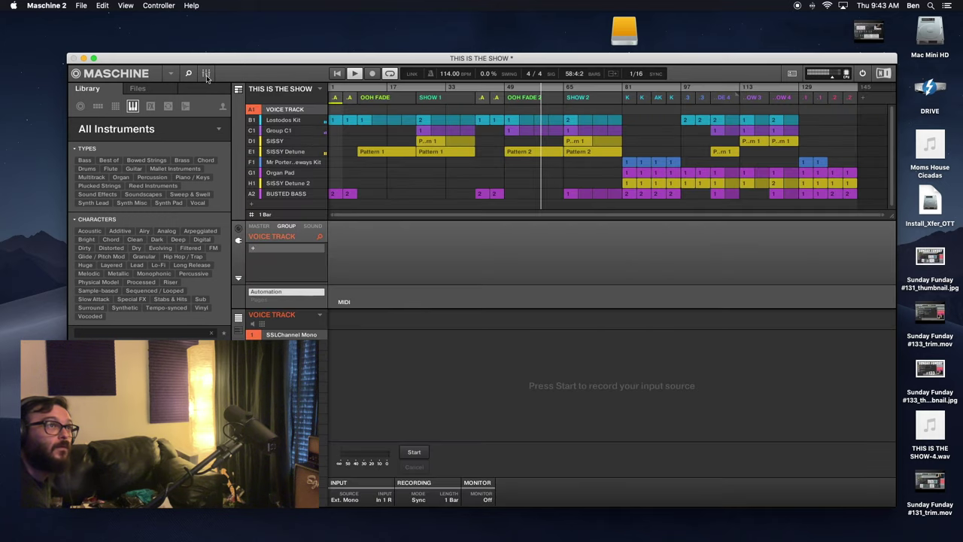
click(206, 74)
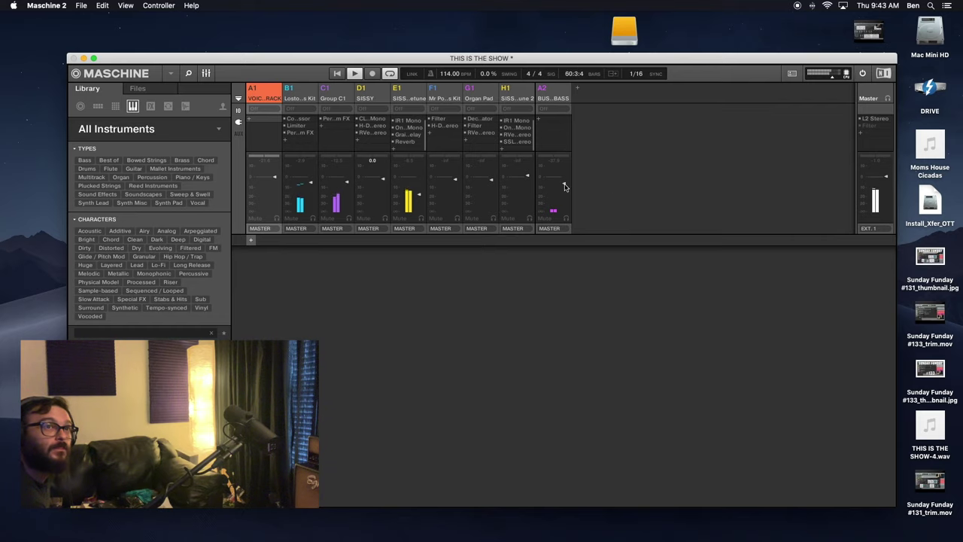
click(208, 73)
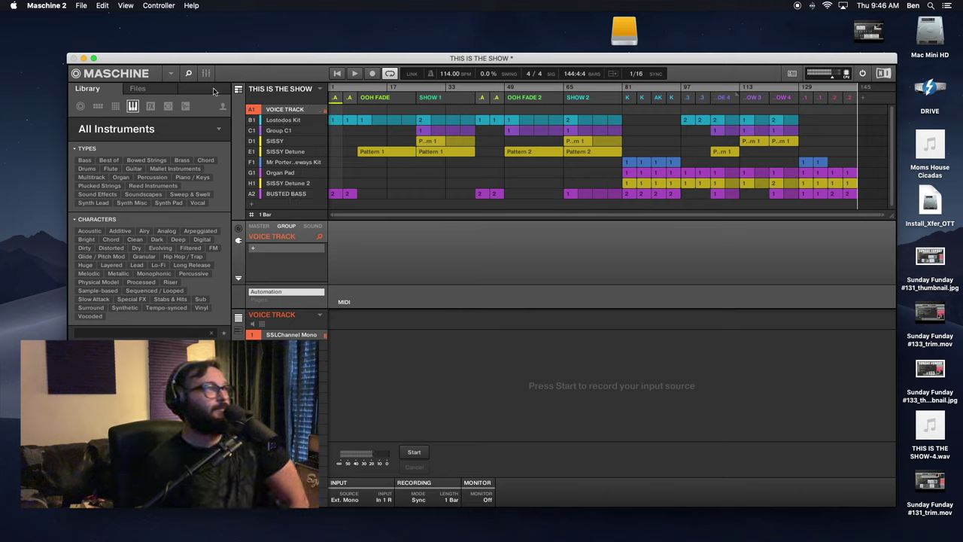
Switch from the song arrangement to the scene and pattern overview and play the SHOW 1 scene
click(239, 91)
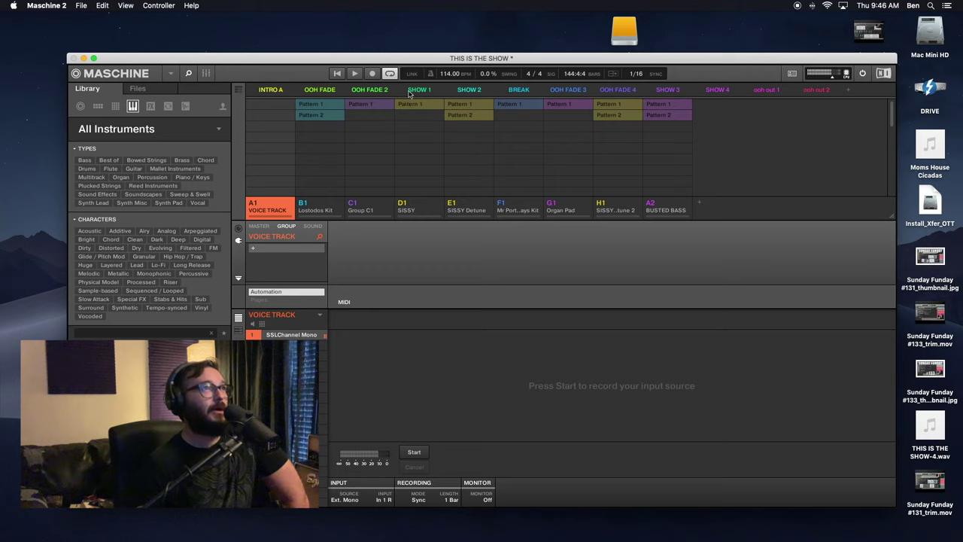
click(418, 90)
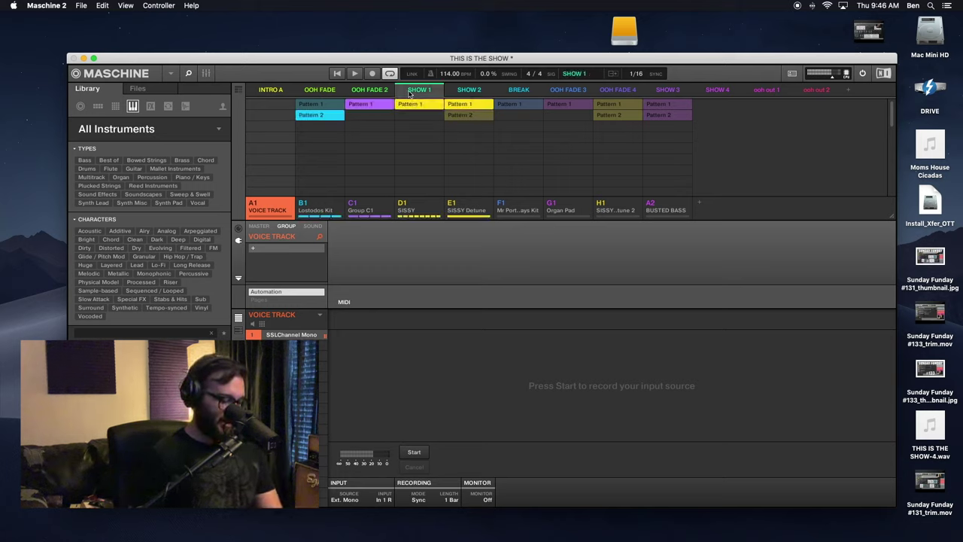
key(space)
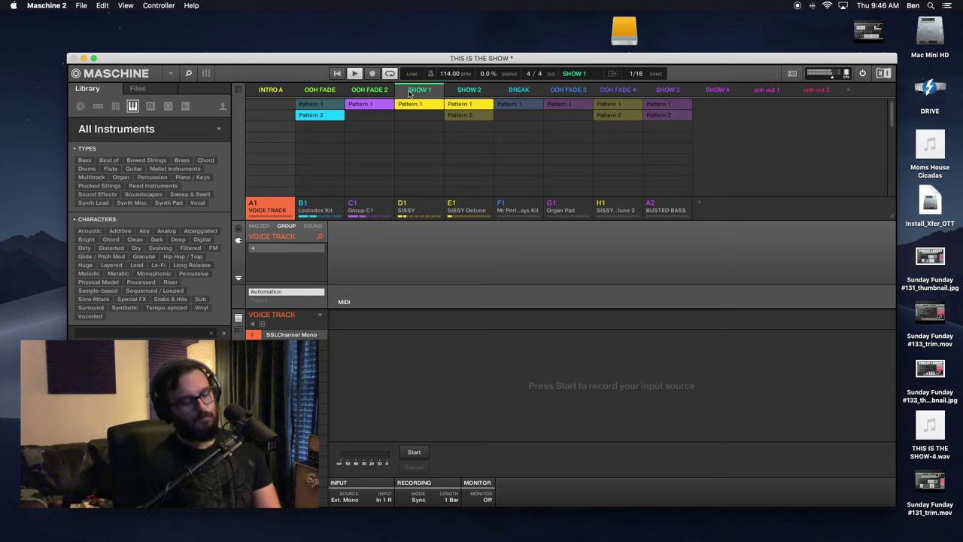
Select the SISSY group and step through its sounds to OOOH
click(426, 204)
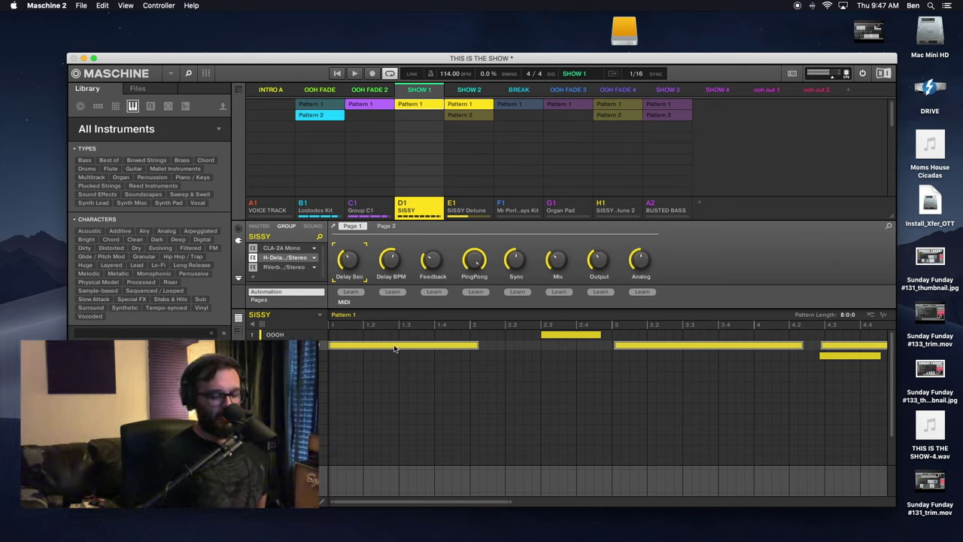
key(Down)
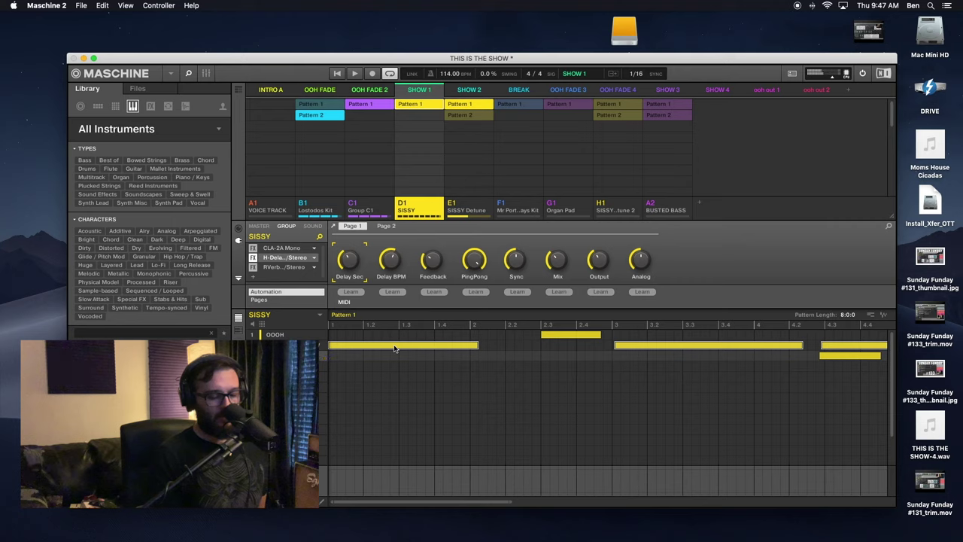
key(Up)
key(Up)
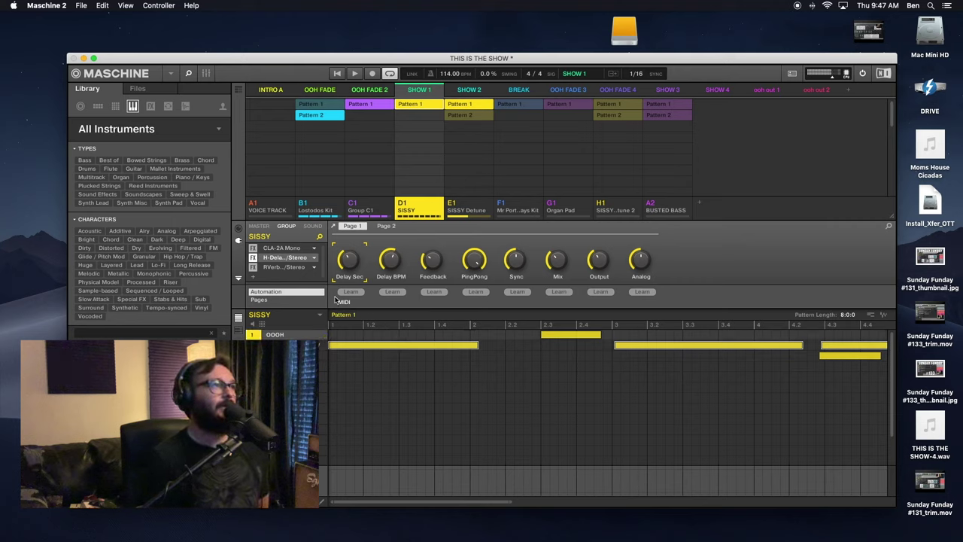
Inspect the SISSY group's CLA-2A, H-Delay and RVerb effects, viewing the delay and reverb in their own plug-in windows
click(284, 249)
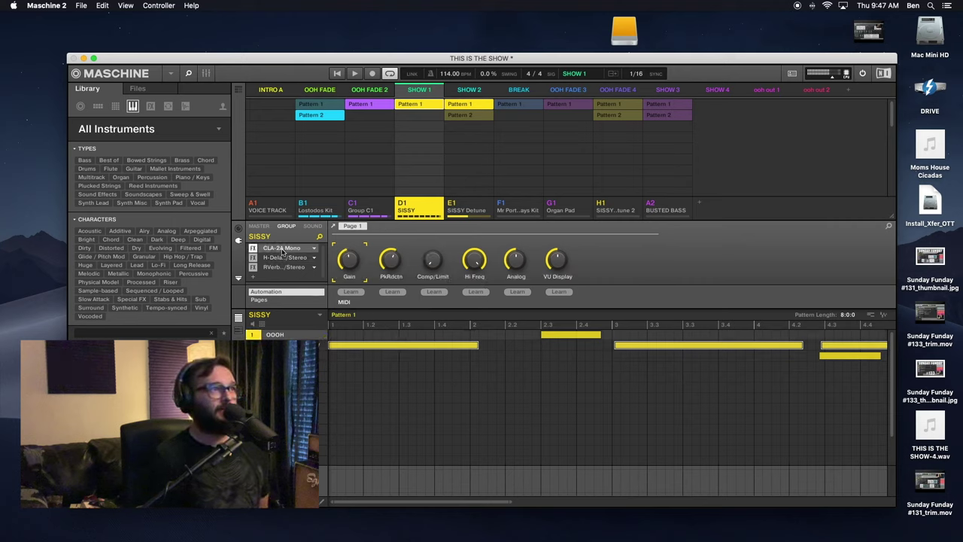
click(286, 258)
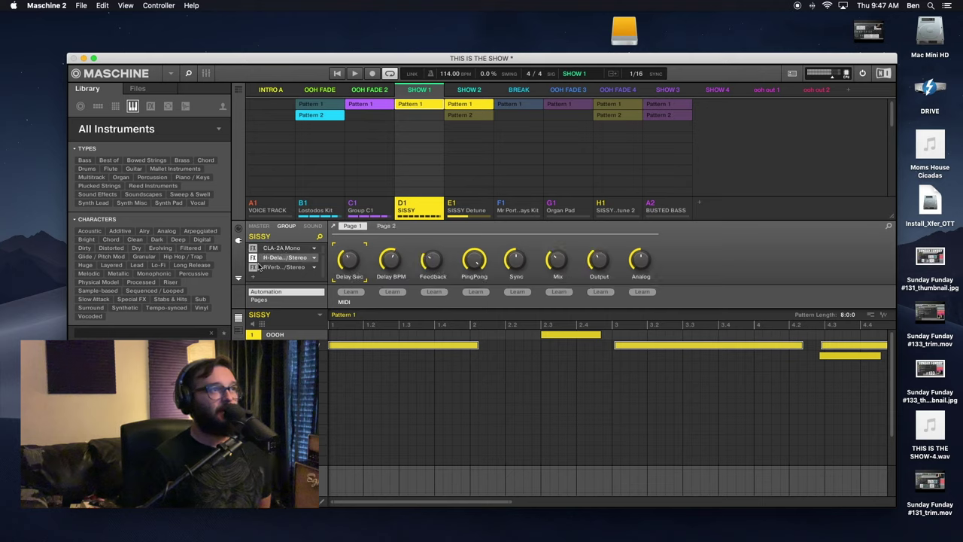
click(333, 227)
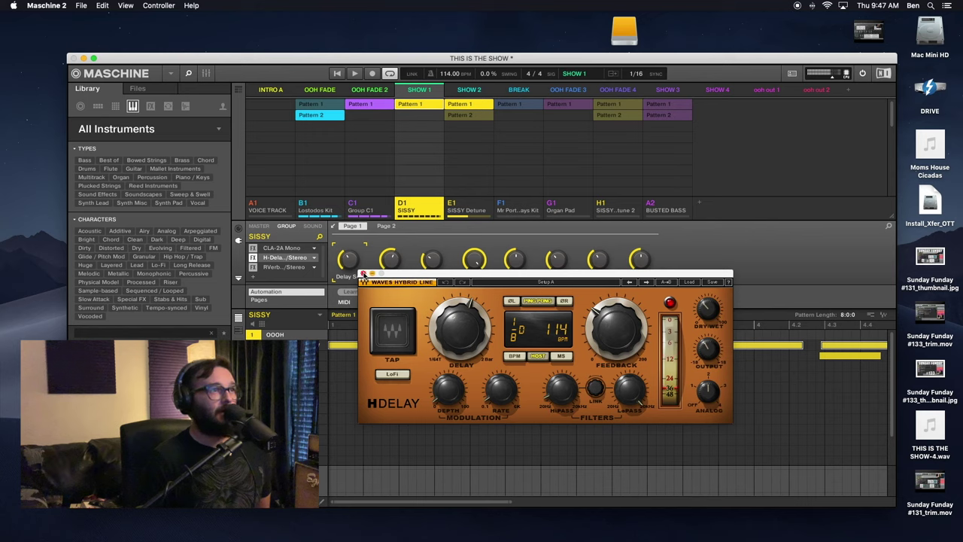
click(364, 274)
click(307, 268)
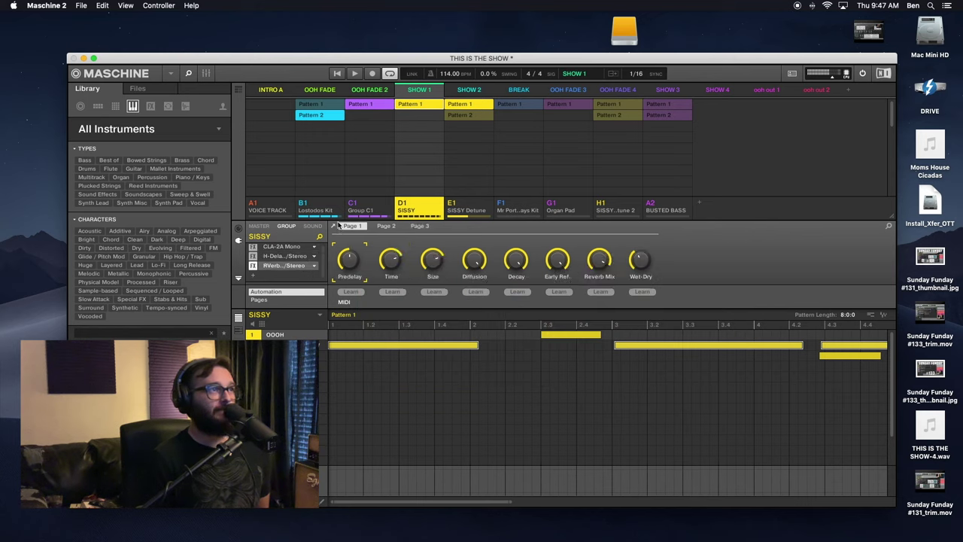
click(334, 227)
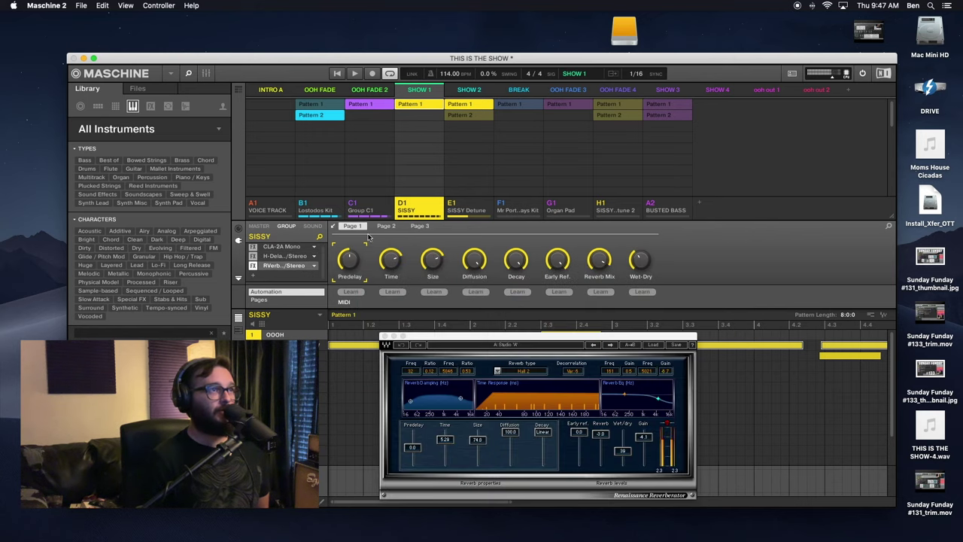
click(384, 333)
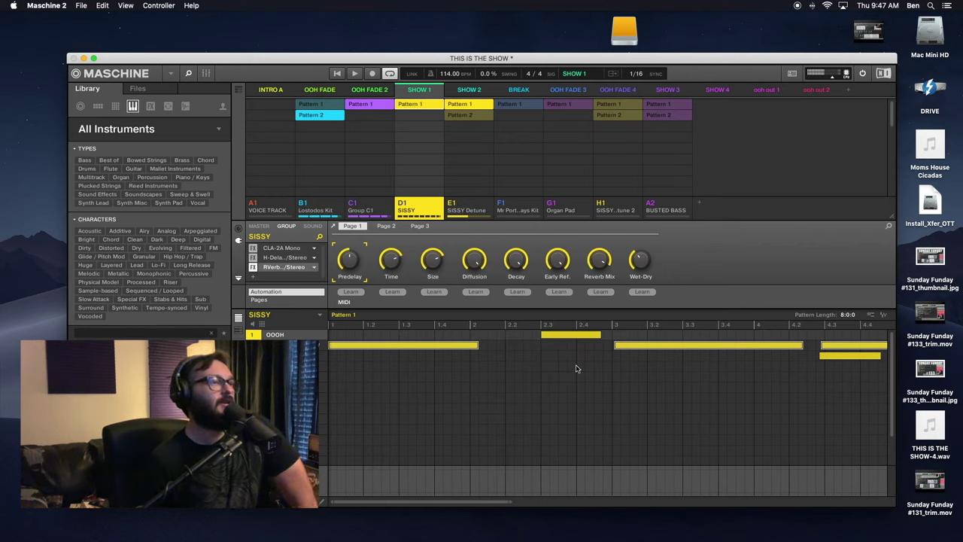
Bypass the RVerb, H-Delay and CLA-2A effects on the SISSY group
click(252, 267)
click(253, 258)
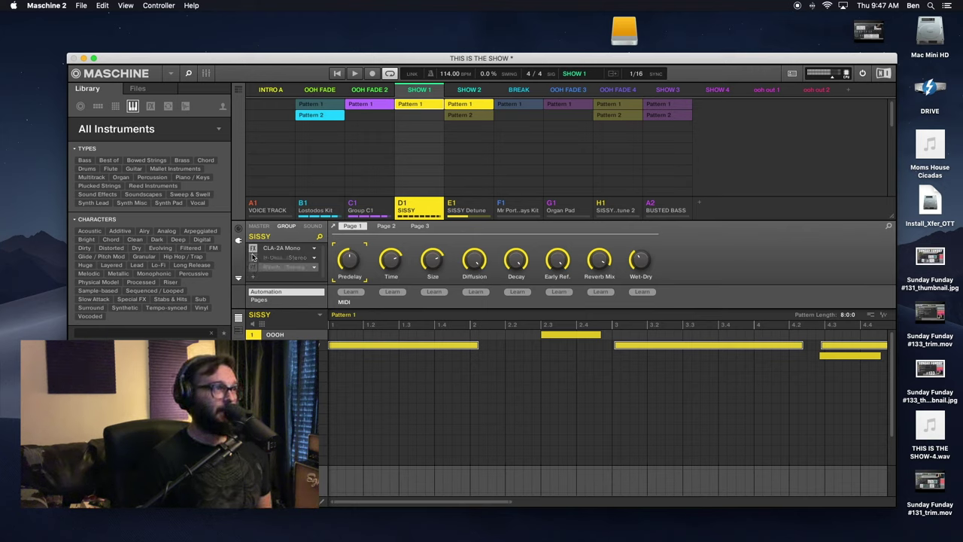
click(253, 250)
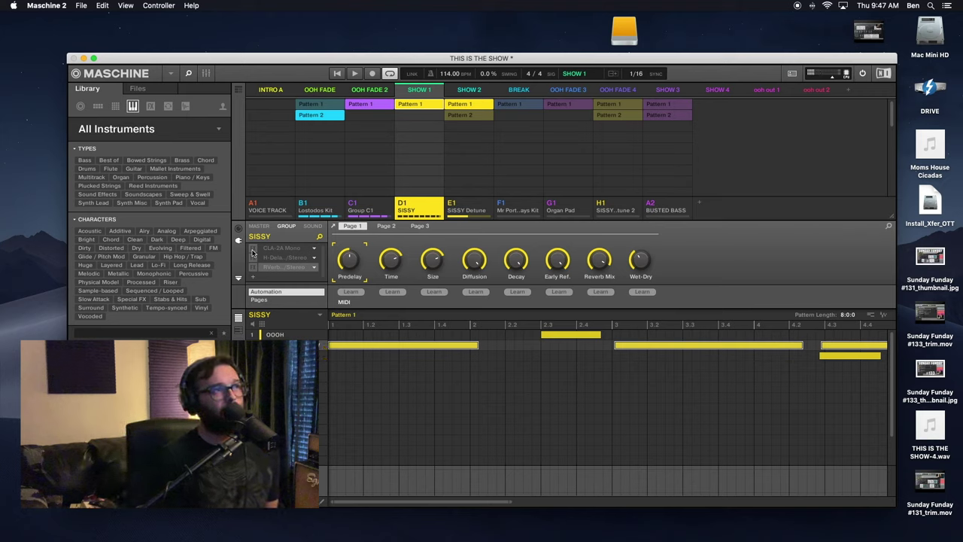
Re-enable the CLA-2A, H-Delay and RVerb effects on the SISSY group and play the SHOW 1 scene
click(253, 249)
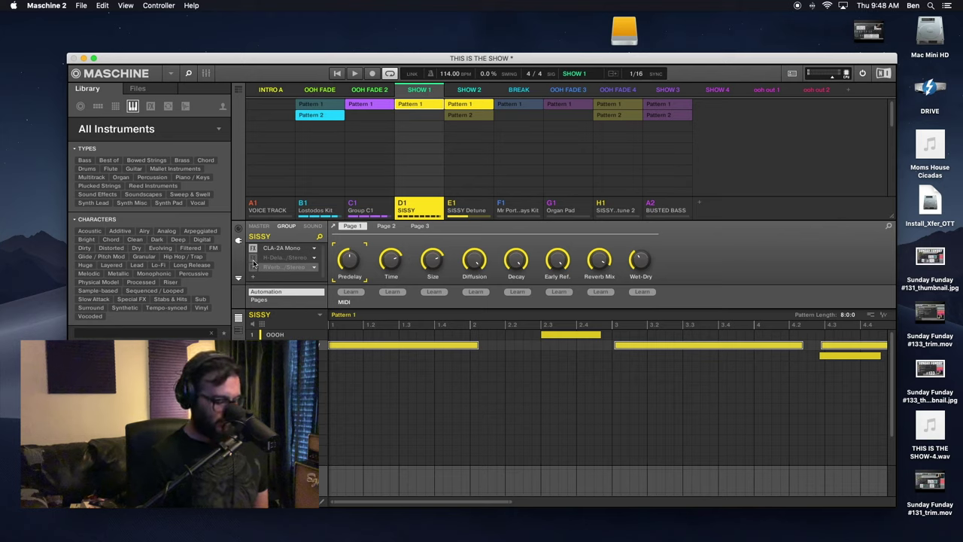
click(252, 257)
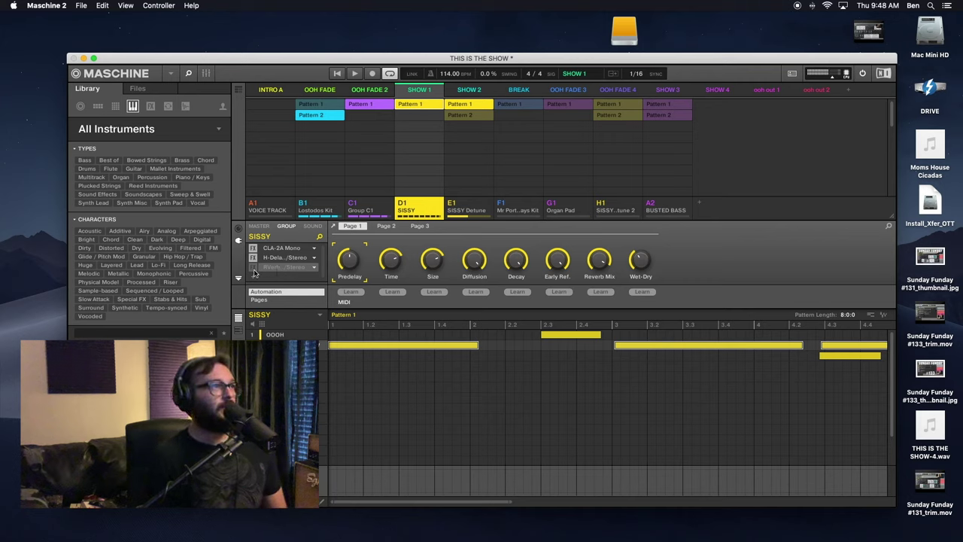
click(253, 270)
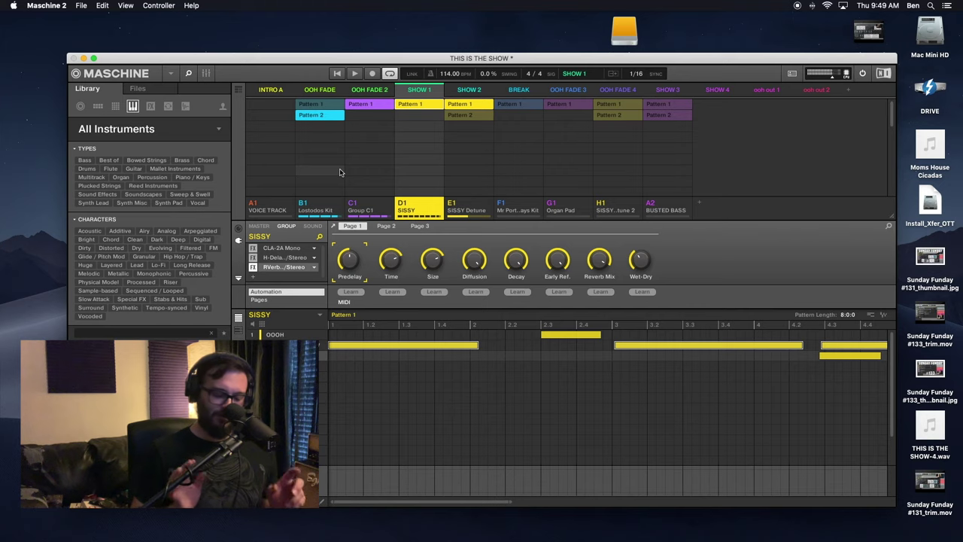
key(space)
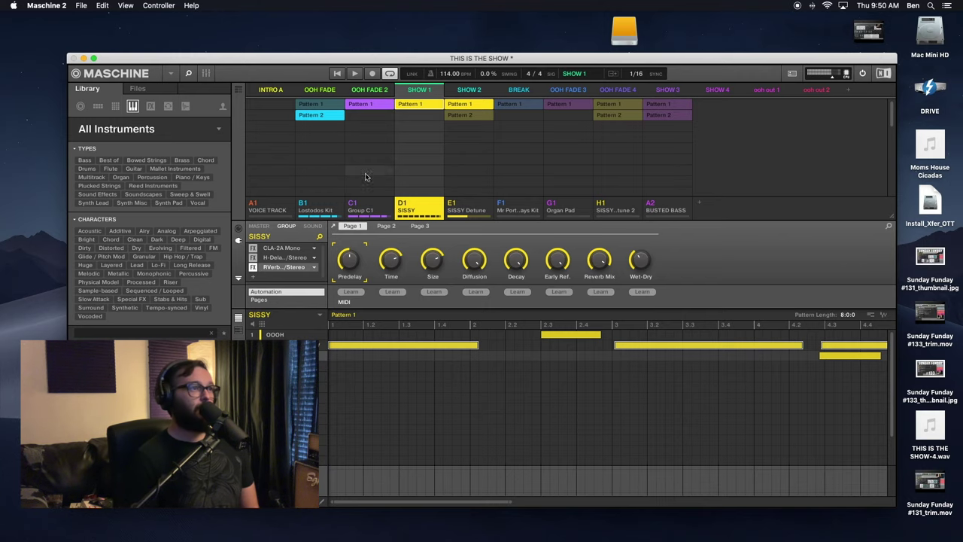
Select the first note in SISSY's Pattern 1 and fit the pattern's full eight bars in the editor
scroll(514, 397, right, 5)
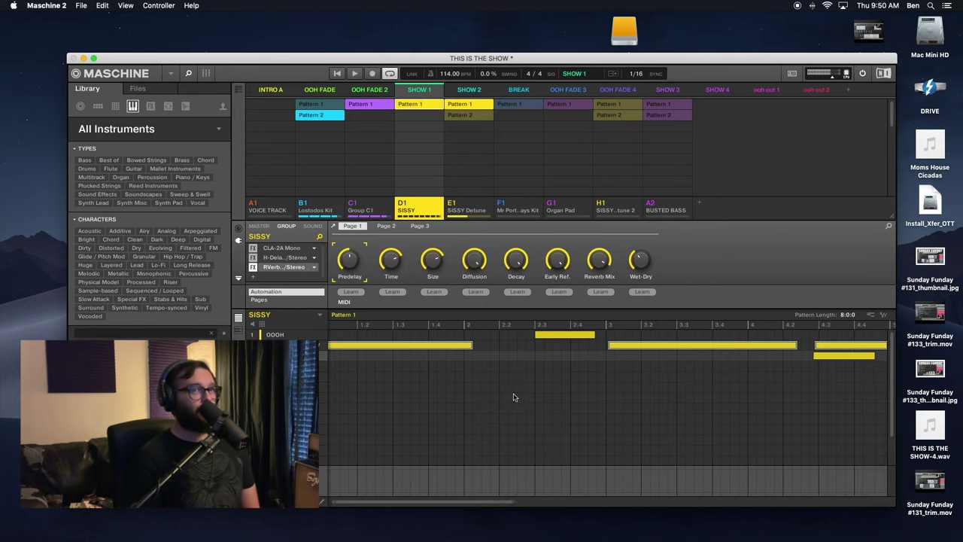
scroll(514, 397, left, 5)
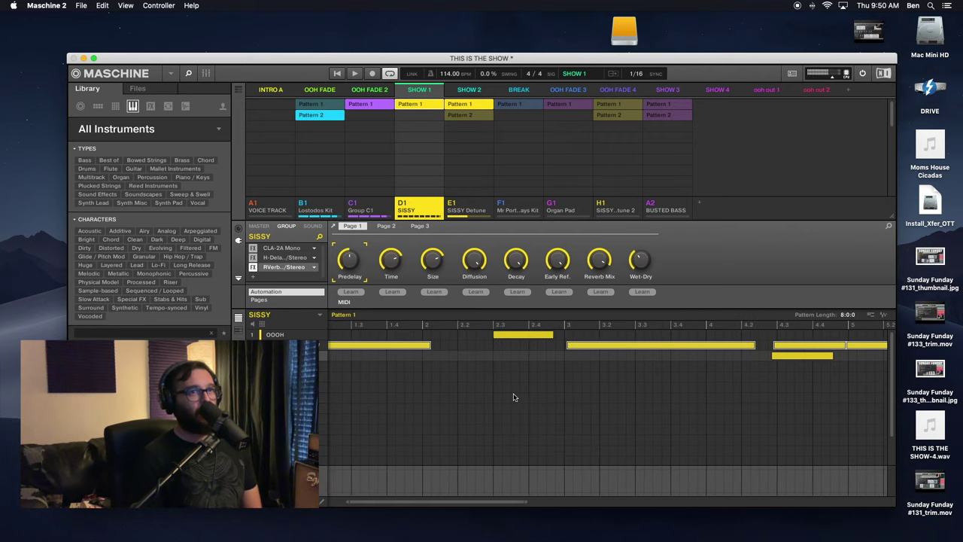
click(356, 347)
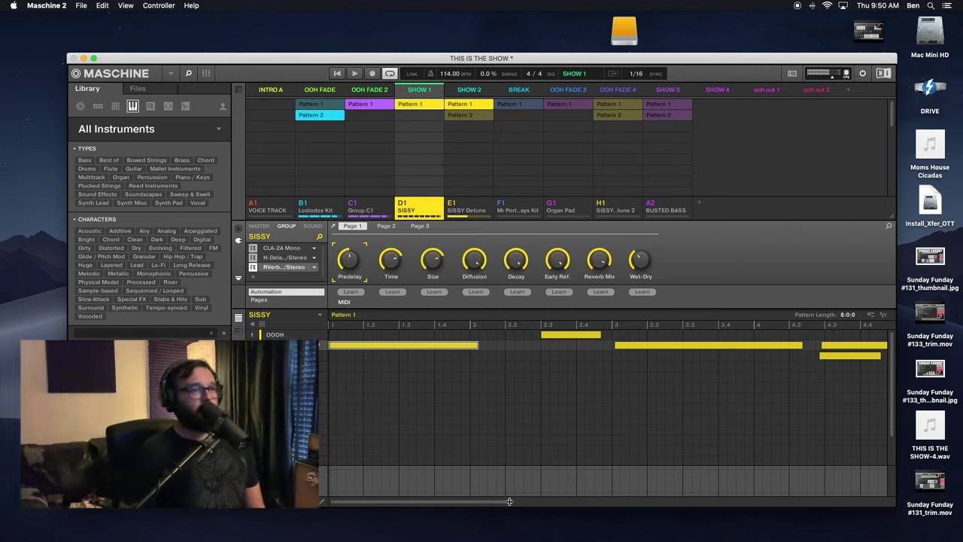
drag(508, 503, 709, 506)
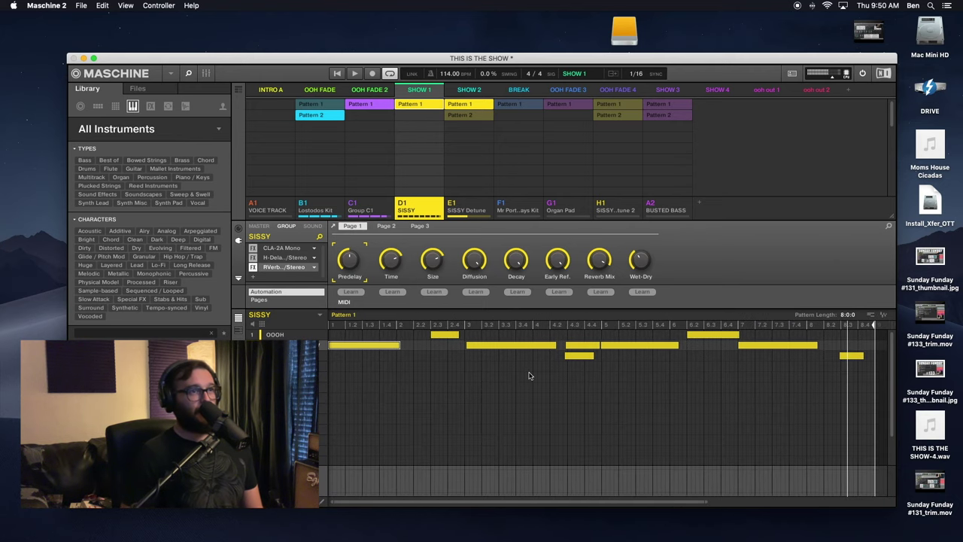
Select the second-row notes starting around bars 1, 3, 5 and 7 in SISSY's Pattern 1 and align them to the grid
click(627, 346)
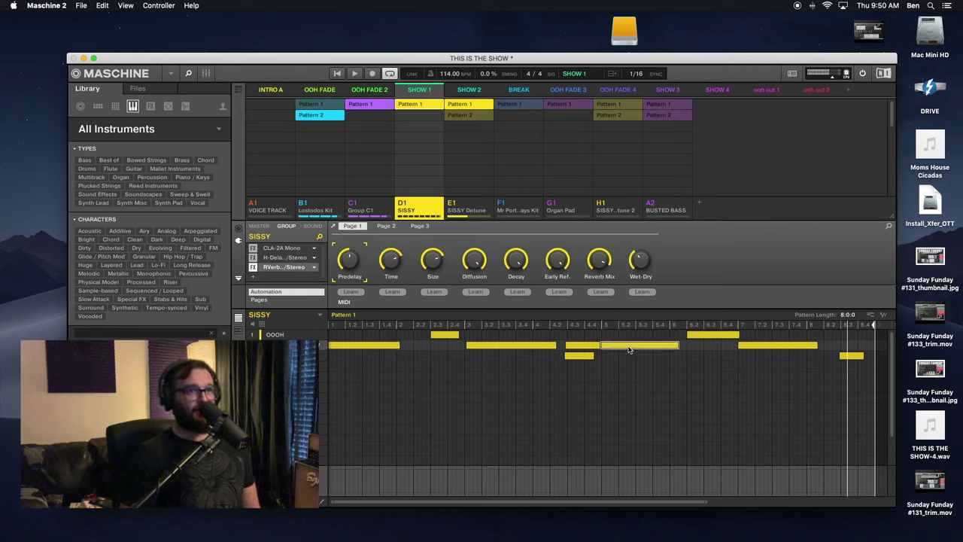
click(371, 348)
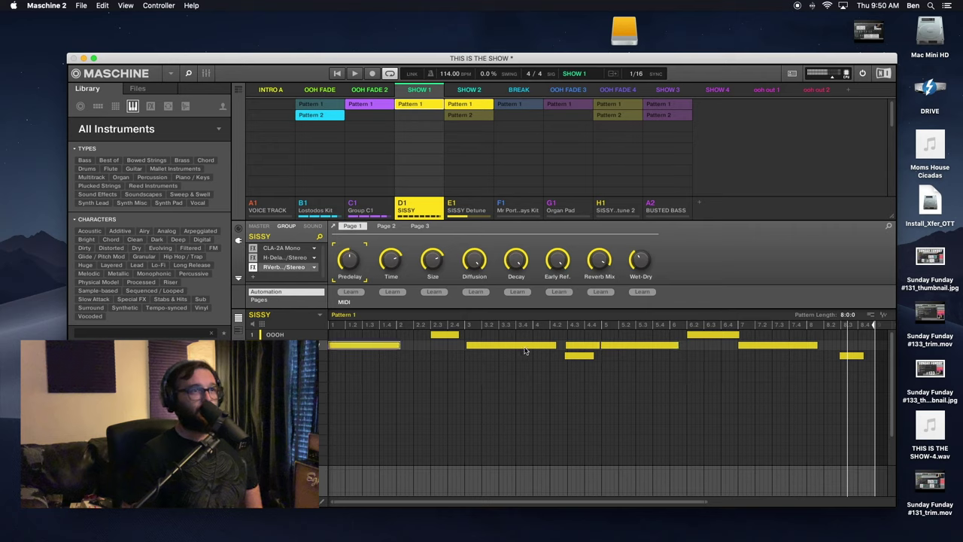
shift+click(631, 346)
shift+click(786, 346)
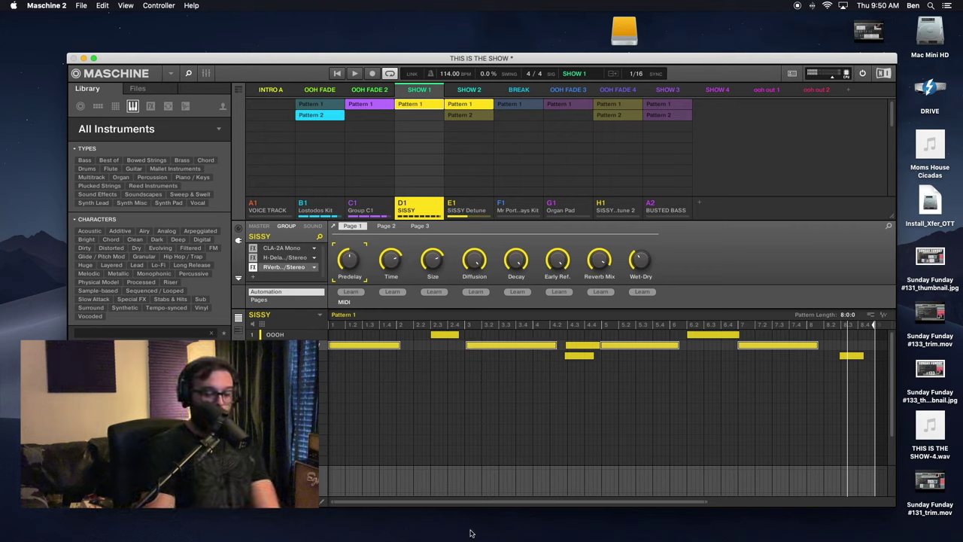
Lengthen the second-row note at 4.3 in SISSY's Pattern 1 so it ends where the bar 5 note begins
click(590, 346)
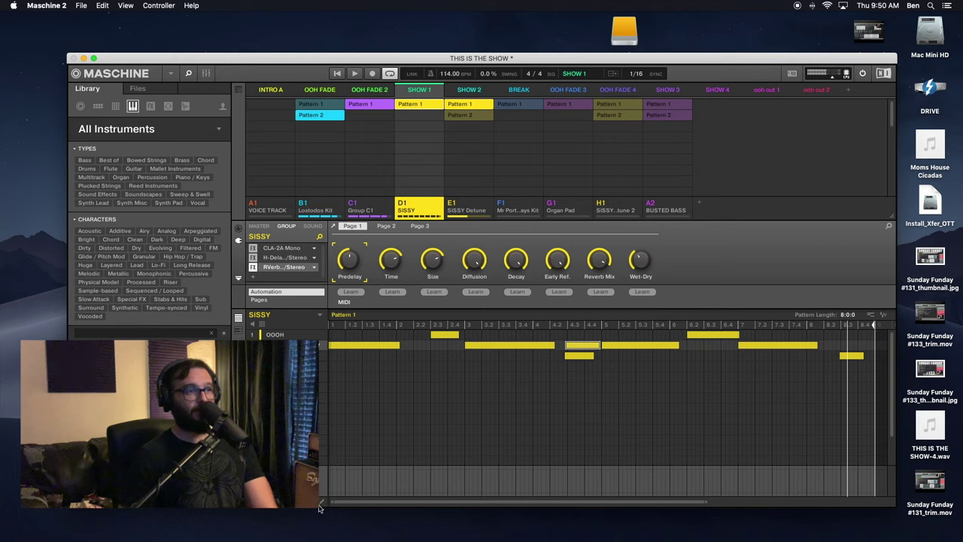
click(618, 346)
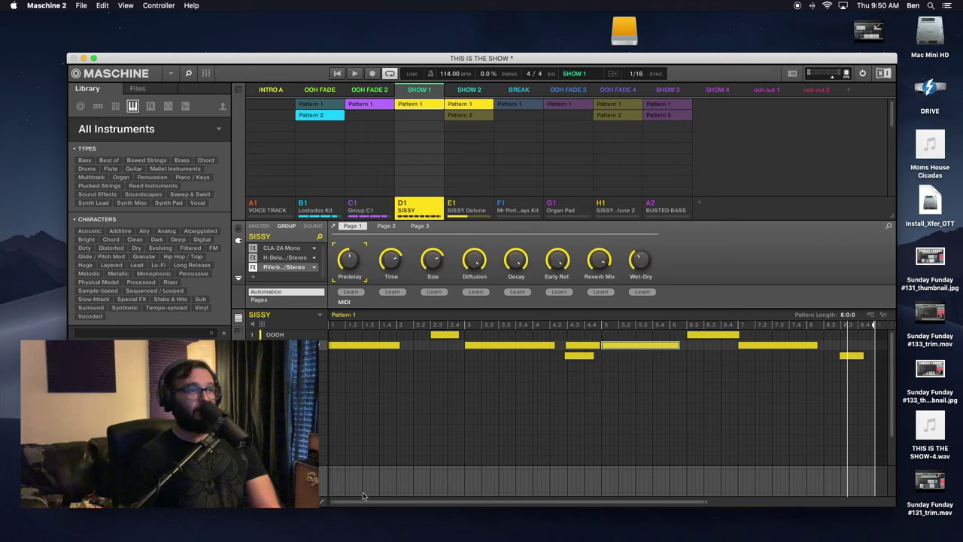
drag(336, 501, 460, 501)
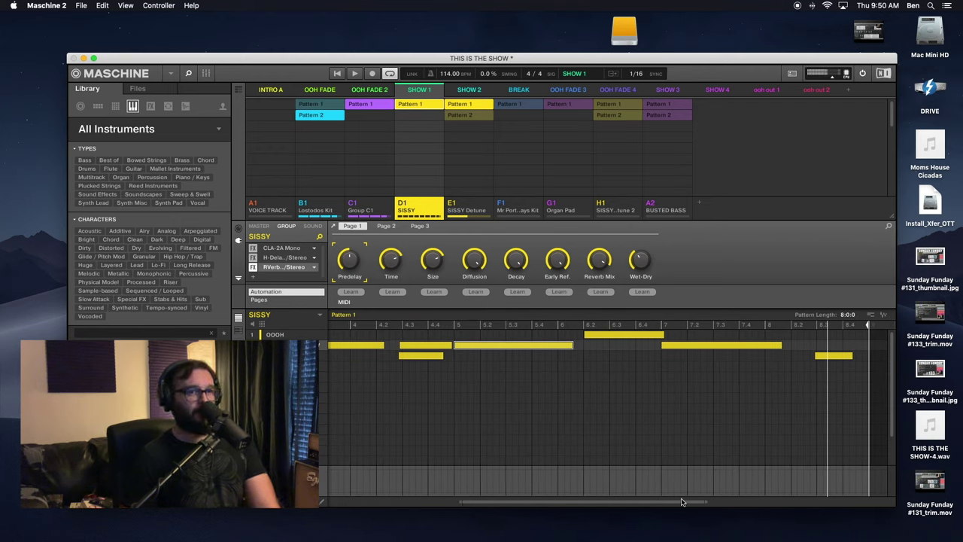
drag(704, 502, 614, 504)
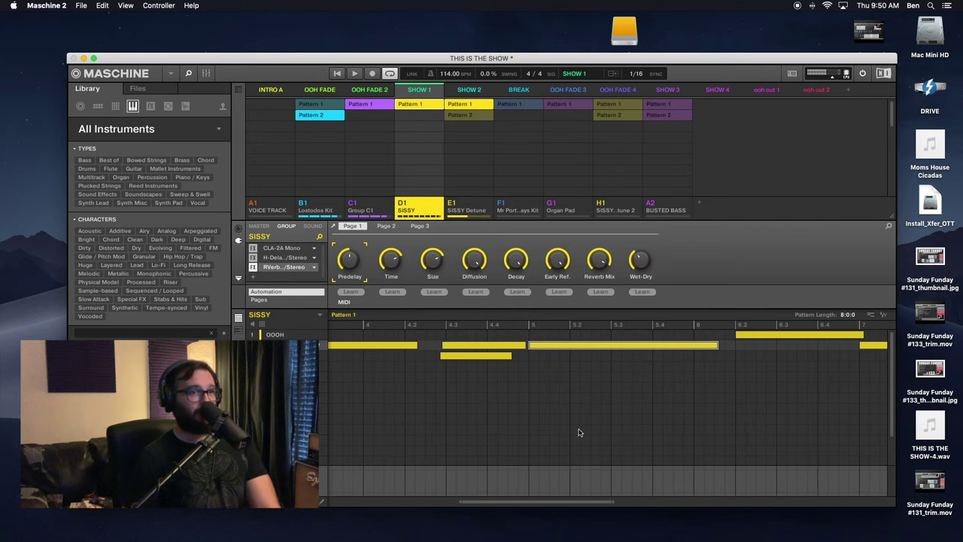
drag(524, 345, 528, 344)
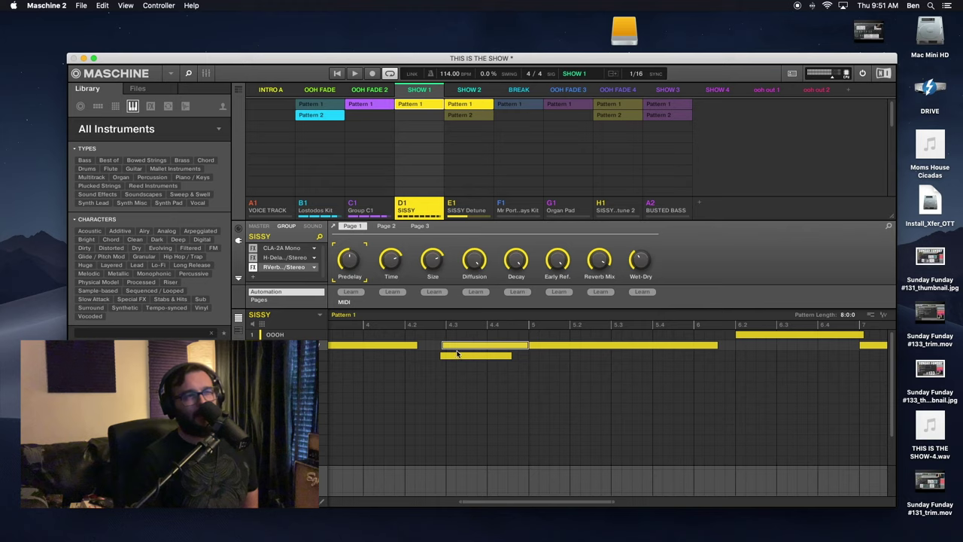
click(567, 345)
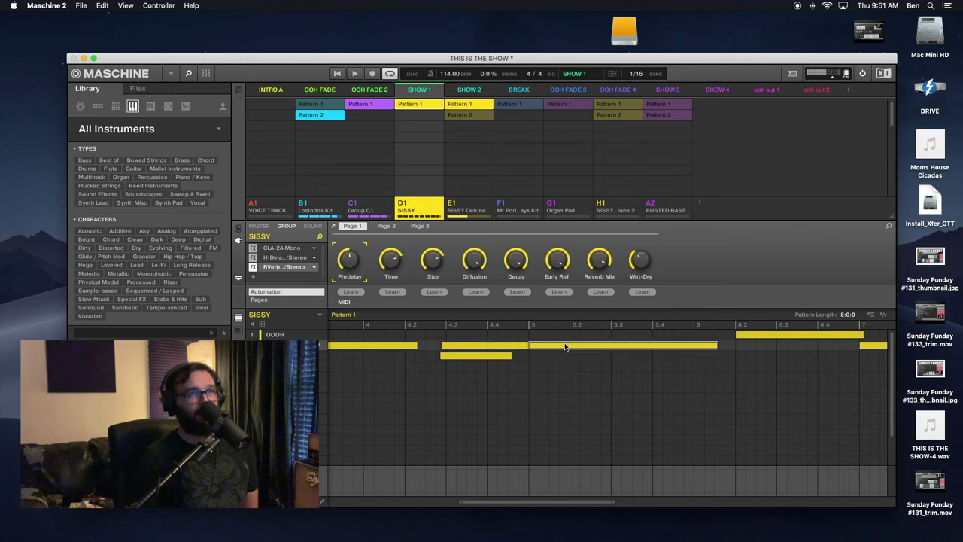
Play SISSY's Pattern 1 in the SHOW 1 scene from the start with all eight bars in view and stop it
drag(461, 501, 185, 509)
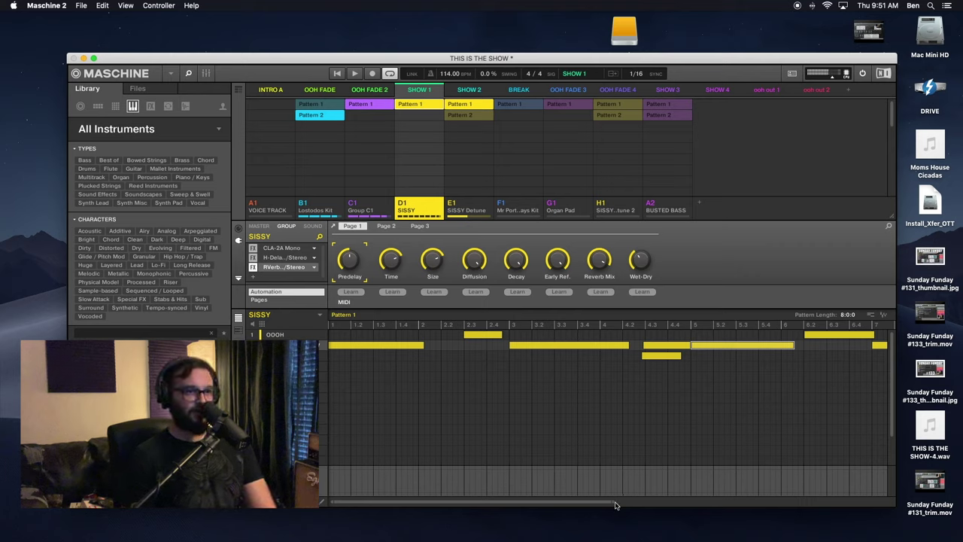
key(space)
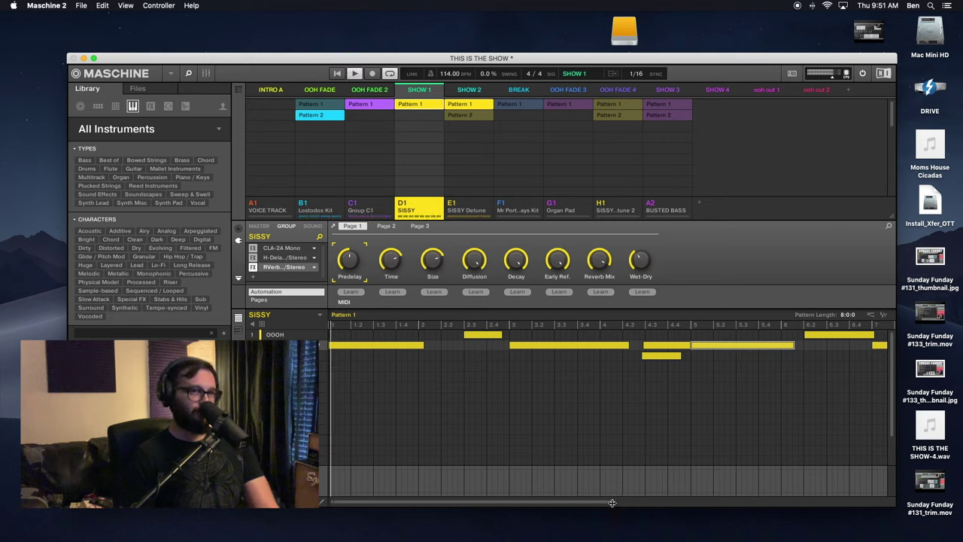
drag(615, 504, 751, 512)
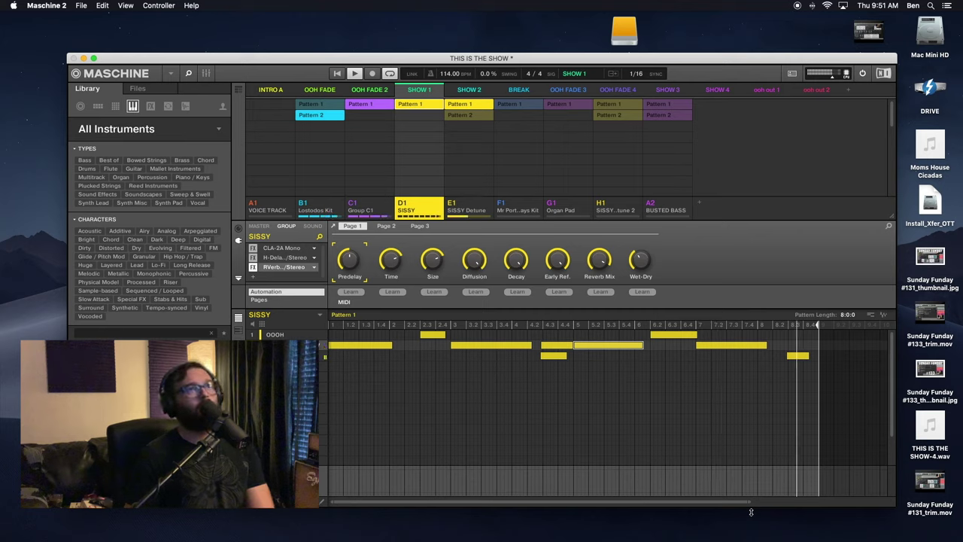
key(space)
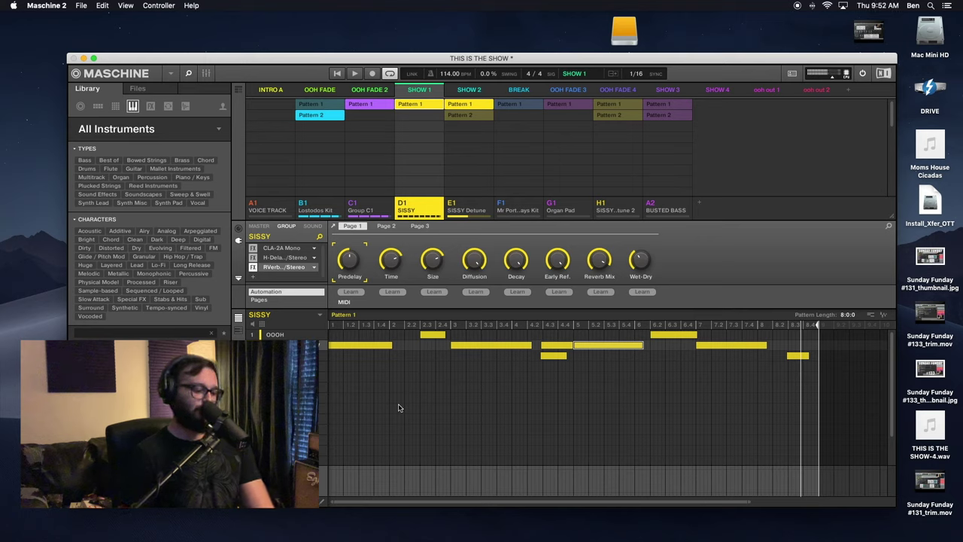
key(space)
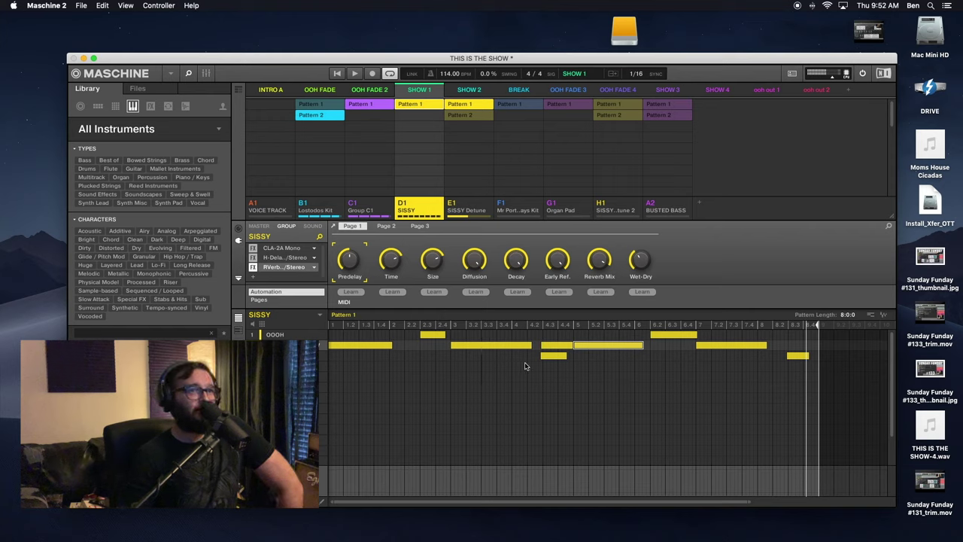
Select the two short third-row notes near 4.3 and 8.3, align them to the grid and play the pattern
drag(527, 352, 807, 404)
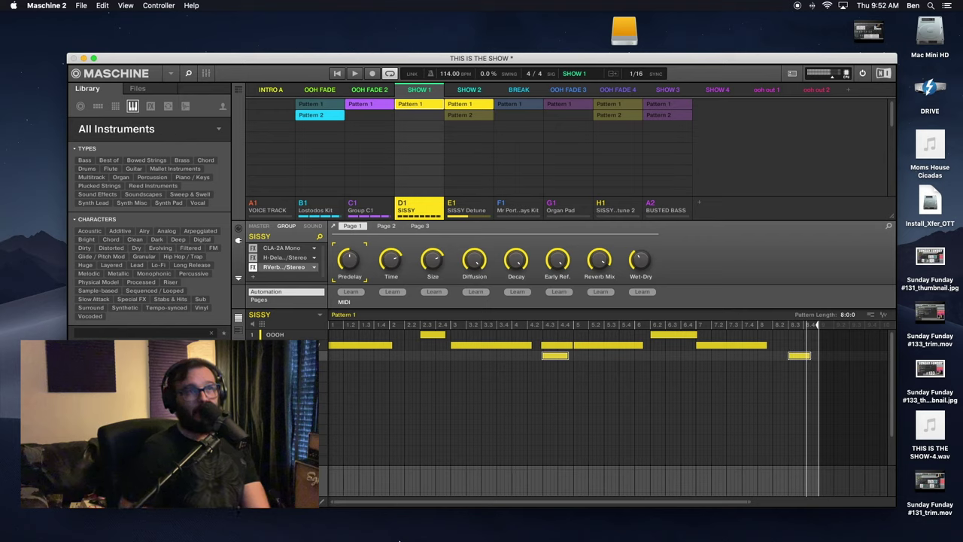
click(614, 380)
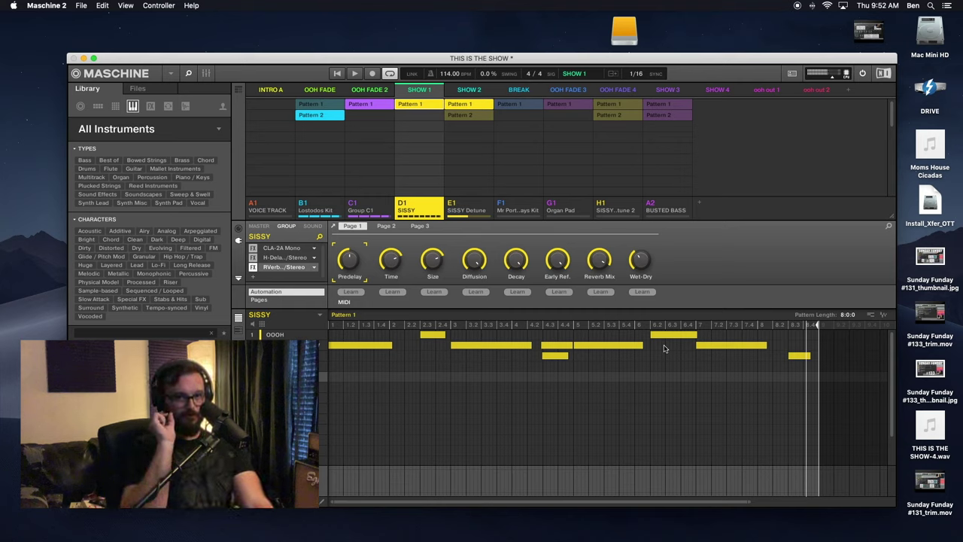
key(space)
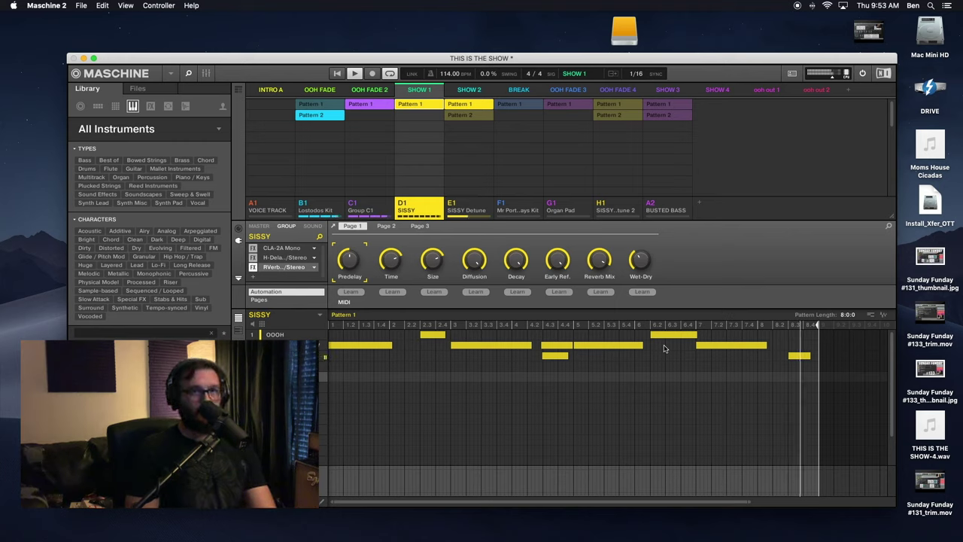
key(space)
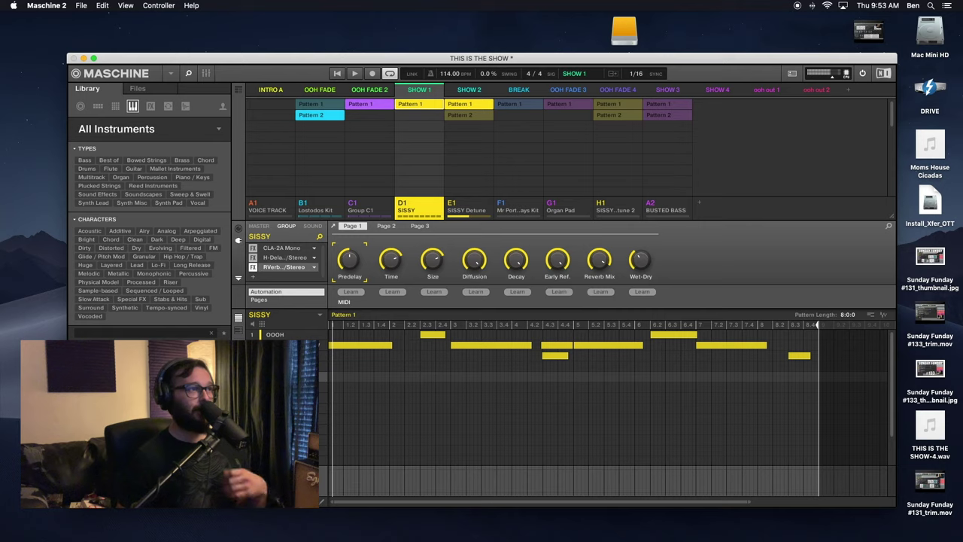
Open the Stretch settings for the sample OOOH THIS IS THE SHOW - 3 and turn formant correction on
key(F10)
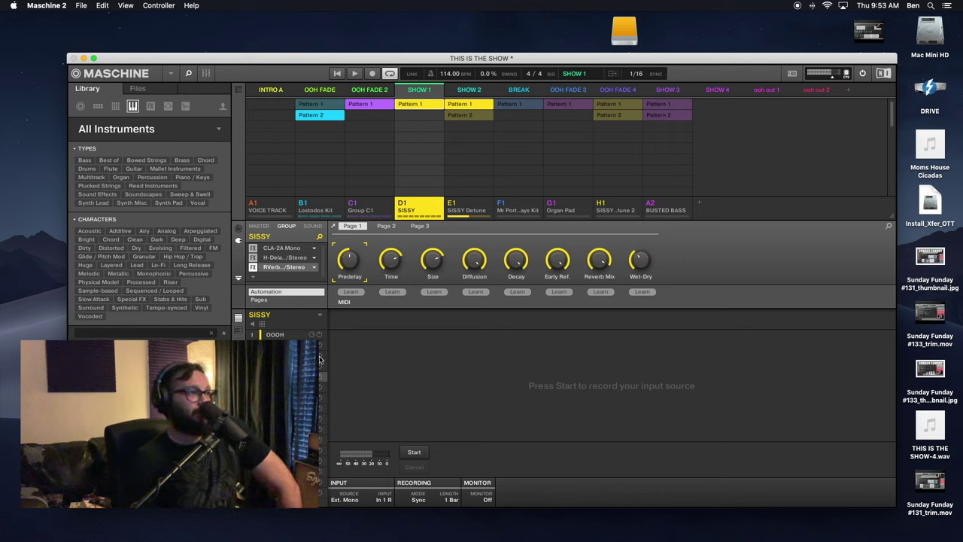
key(F10)
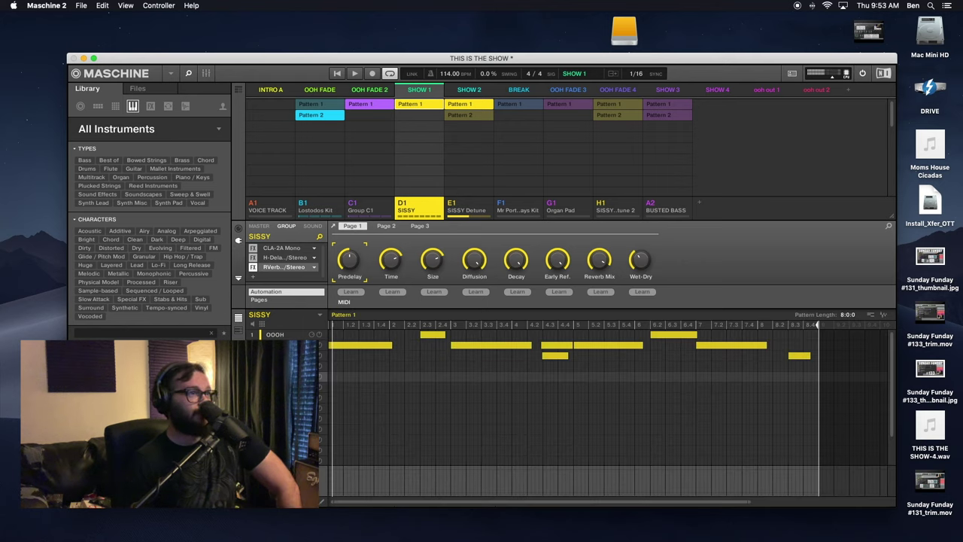
click(239, 345)
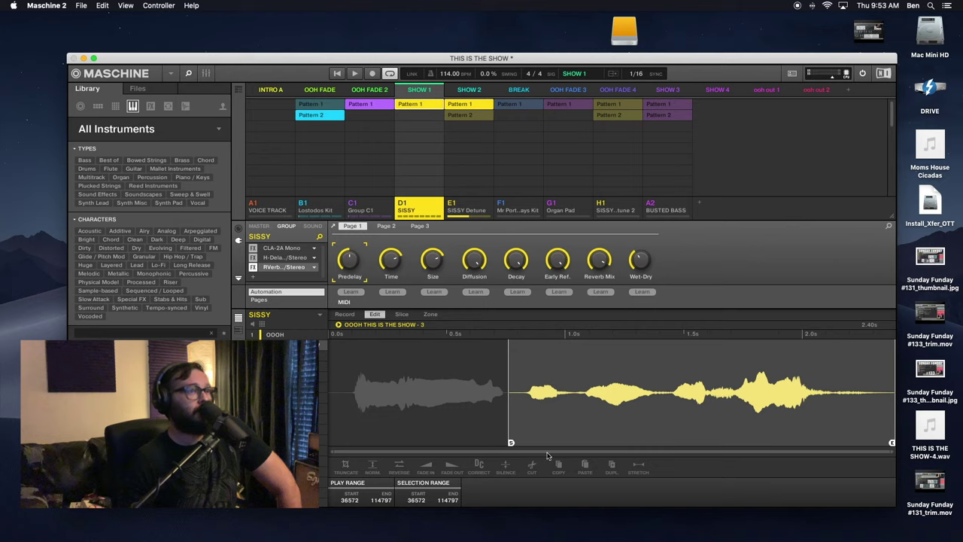
click(637, 467)
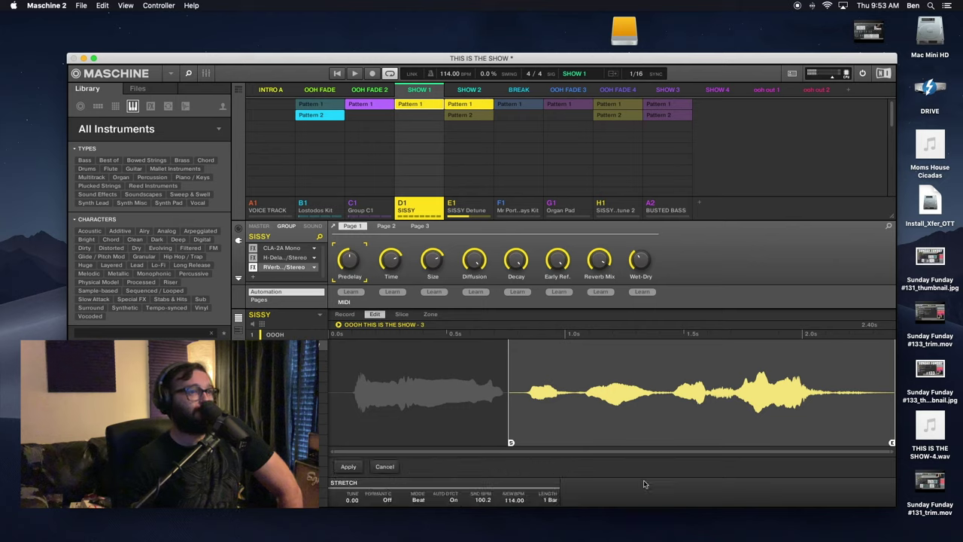
click(387, 500)
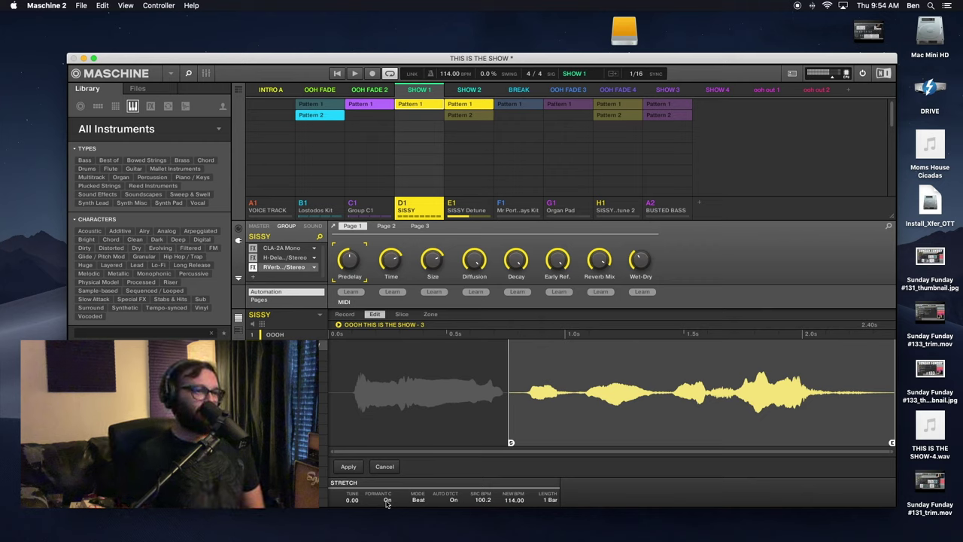
Keep the stretch's source tempo at 100.2 BPM and set its new tempo to 98.00 BPM
click(483, 500)
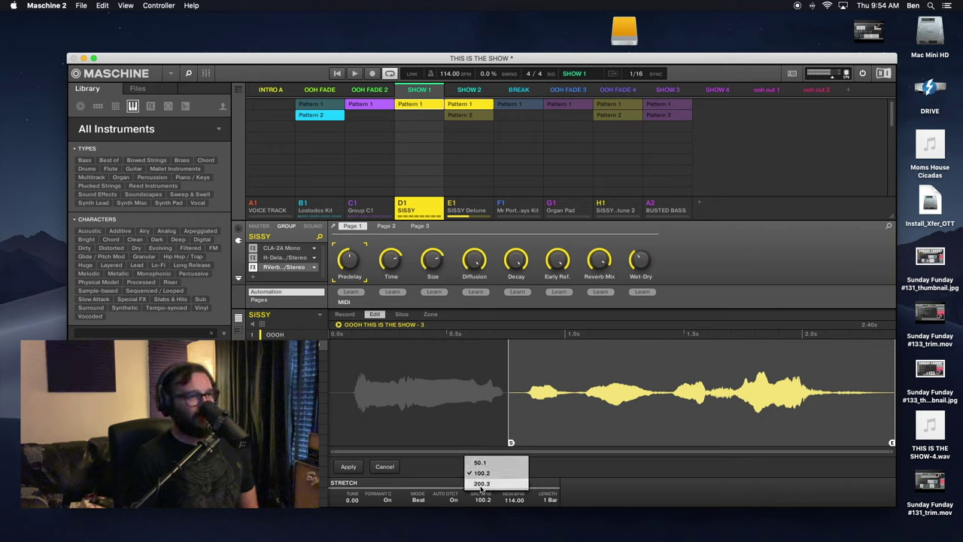
click(482, 473)
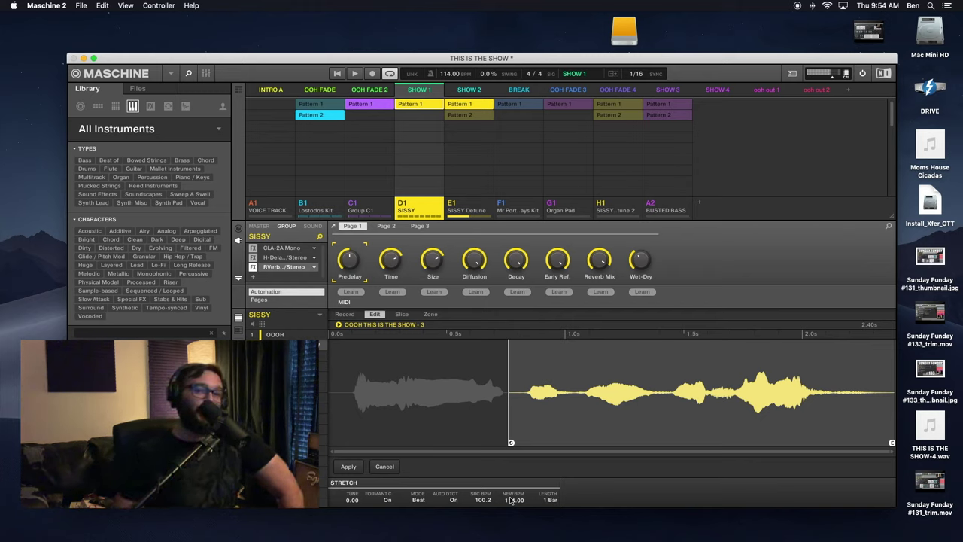
click(485, 501)
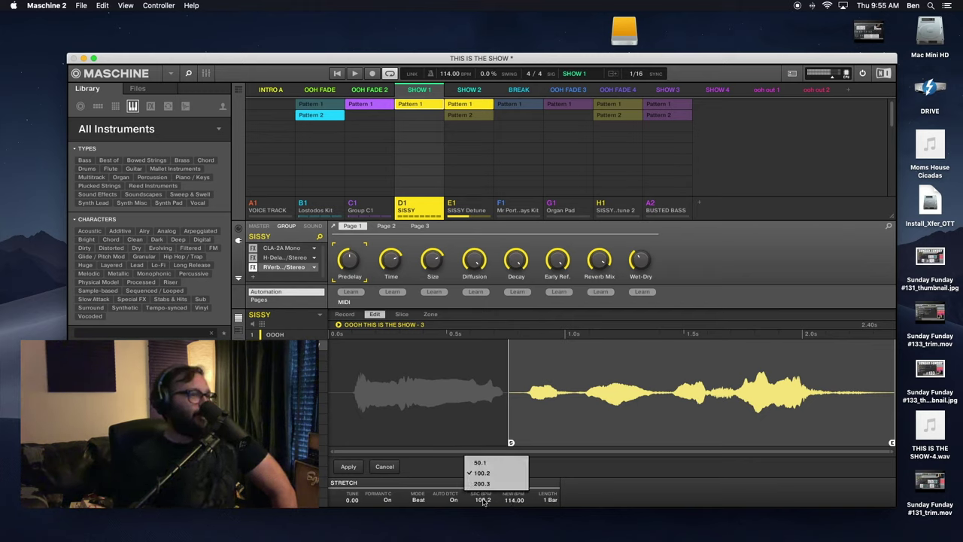
click(484, 475)
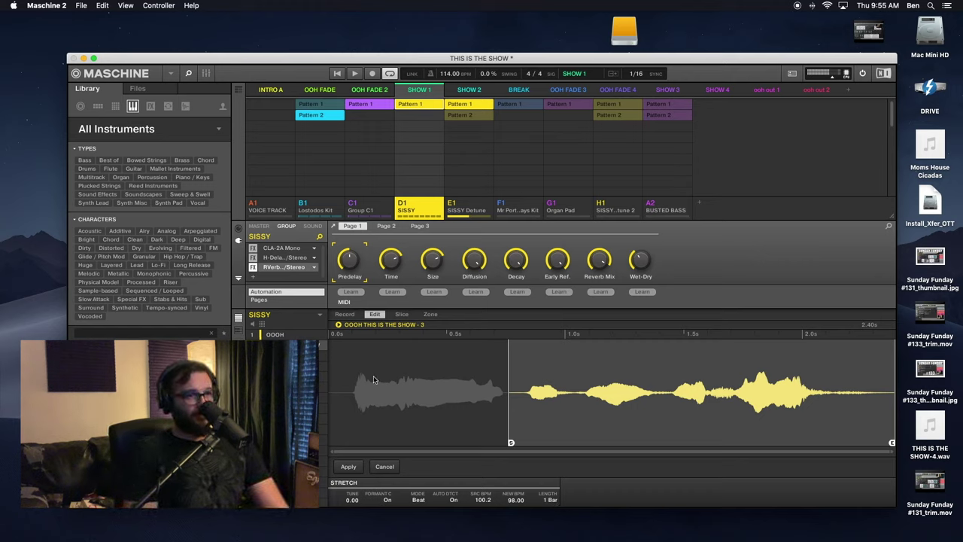
Audition the scene, keep the stretch mode on Beat and apply the stretch to the sample
key(space)
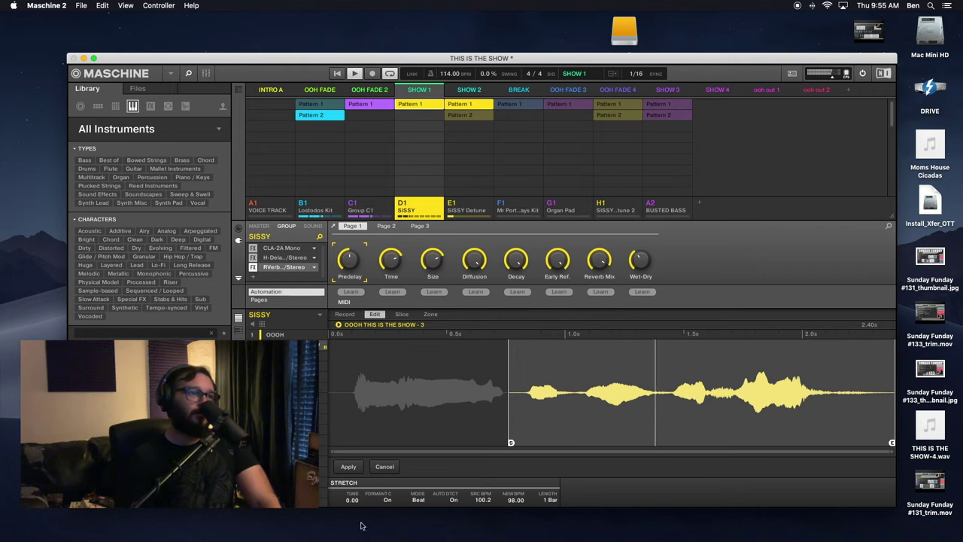
click(418, 499)
click(418, 500)
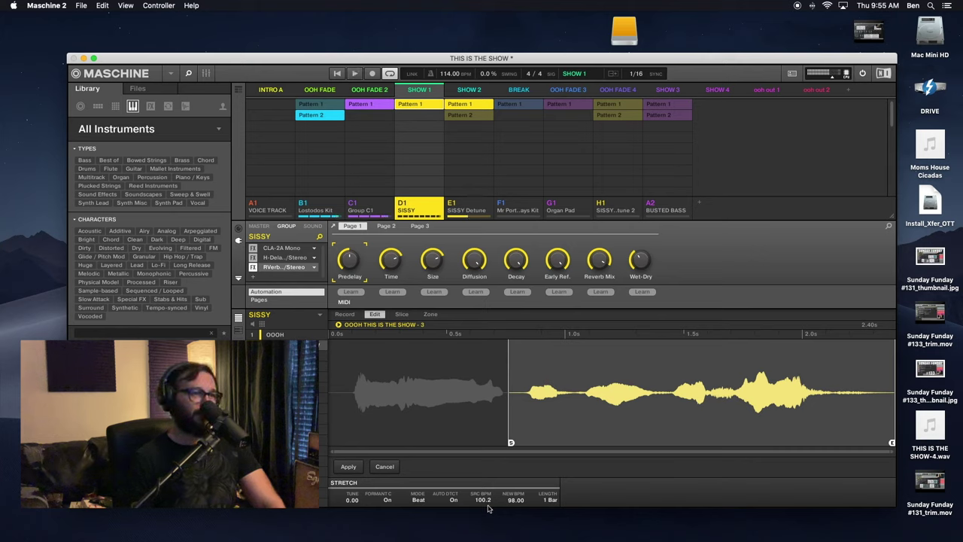
click(348, 468)
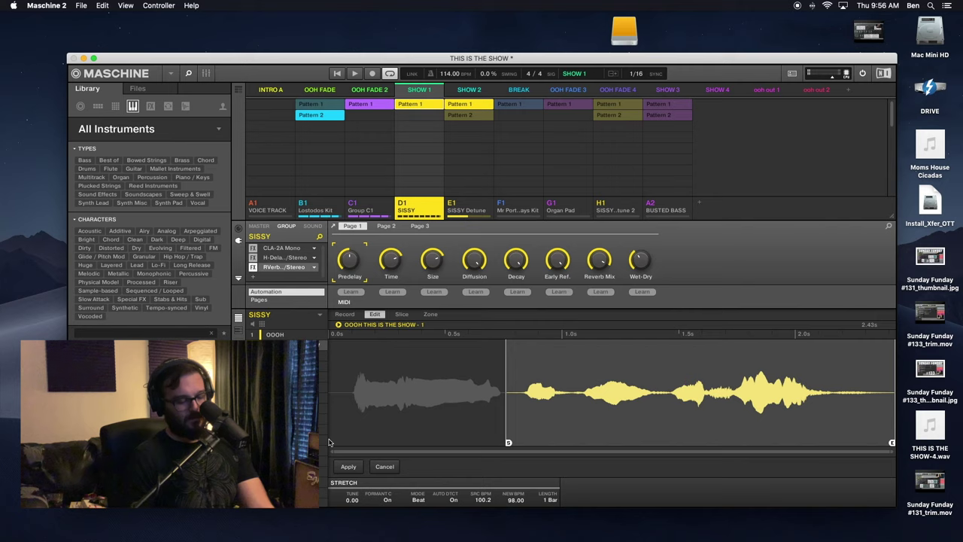
Listen to the stretched sample, apply the same stretch a second time and play it again
key(space)
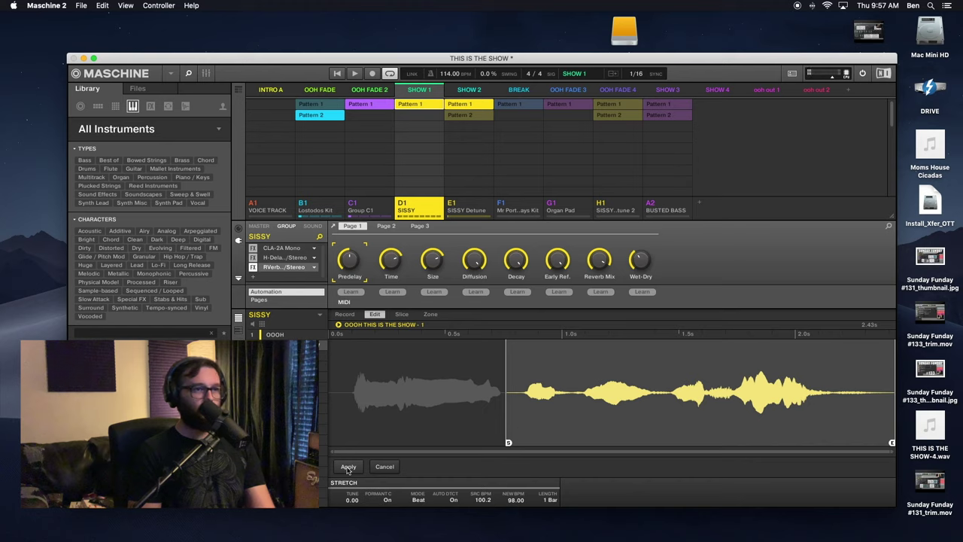
click(348, 468)
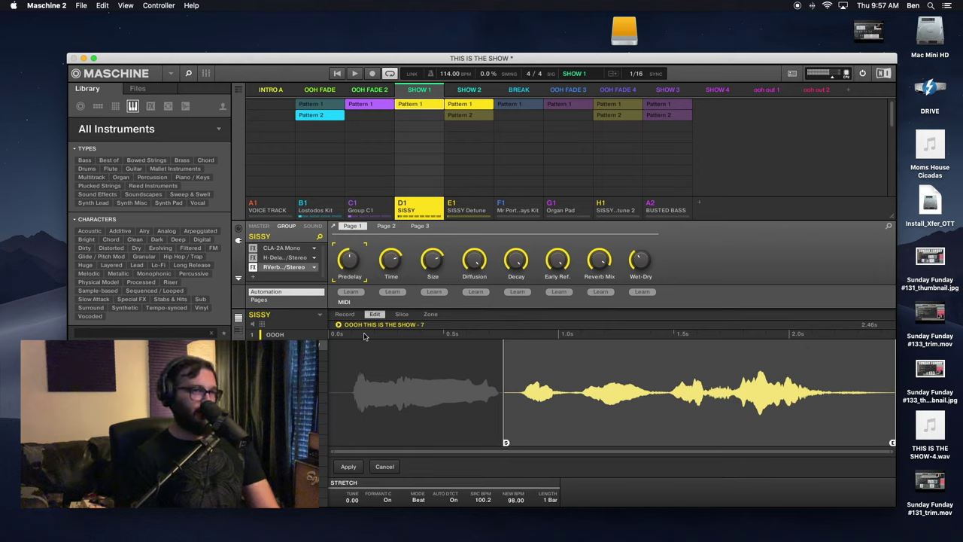
key(space)
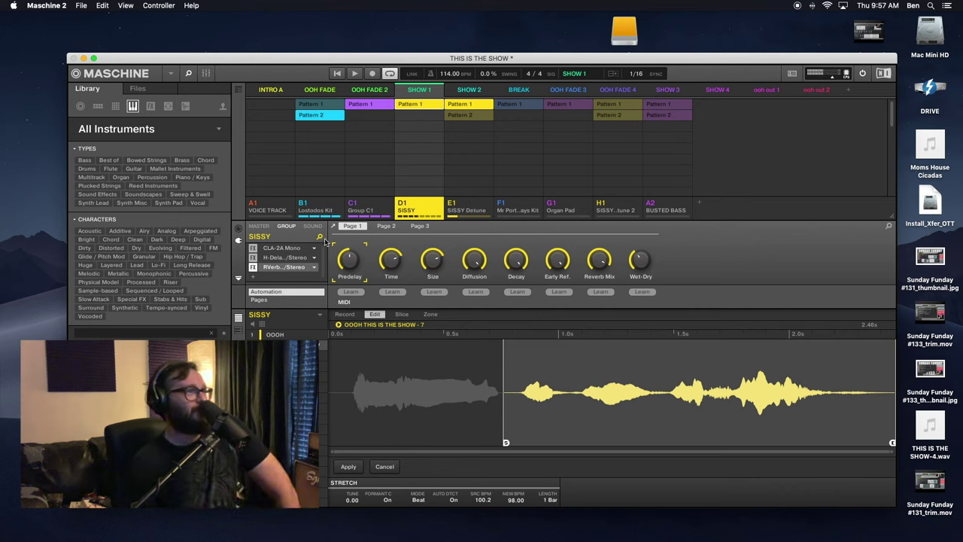
Return to SISSY's pattern editor and switch through the OOH FADE 3 scene to OOH FADE 4
click(239, 345)
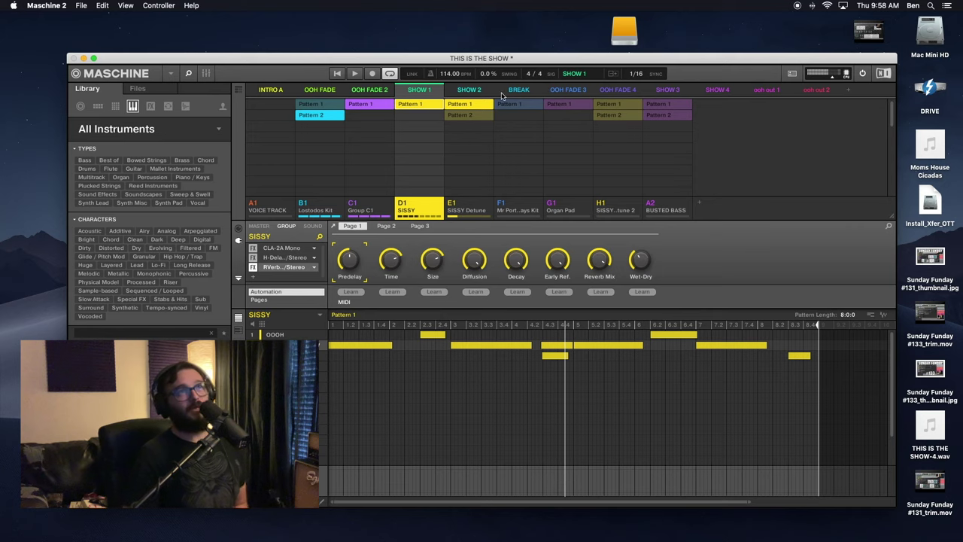
click(566, 91)
click(637, 90)
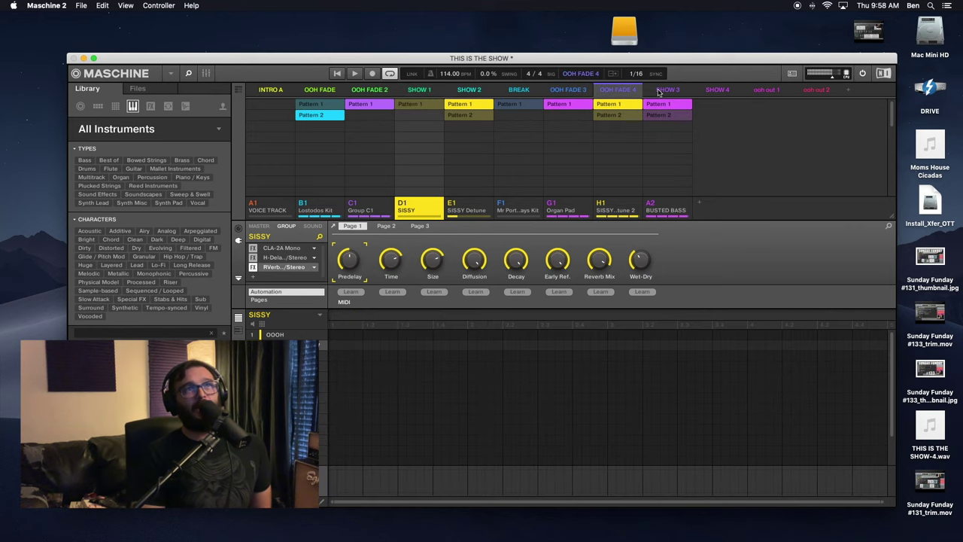
Compare the song's arrangement with its scene overview and move the playhead to bar 81, where the BREAK section starts
click(237, 90)
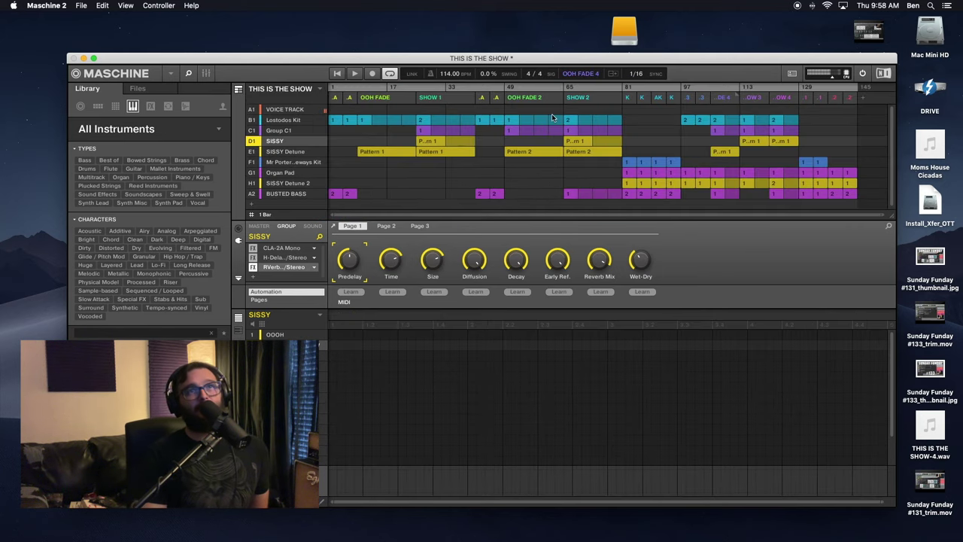
click(628, 100)
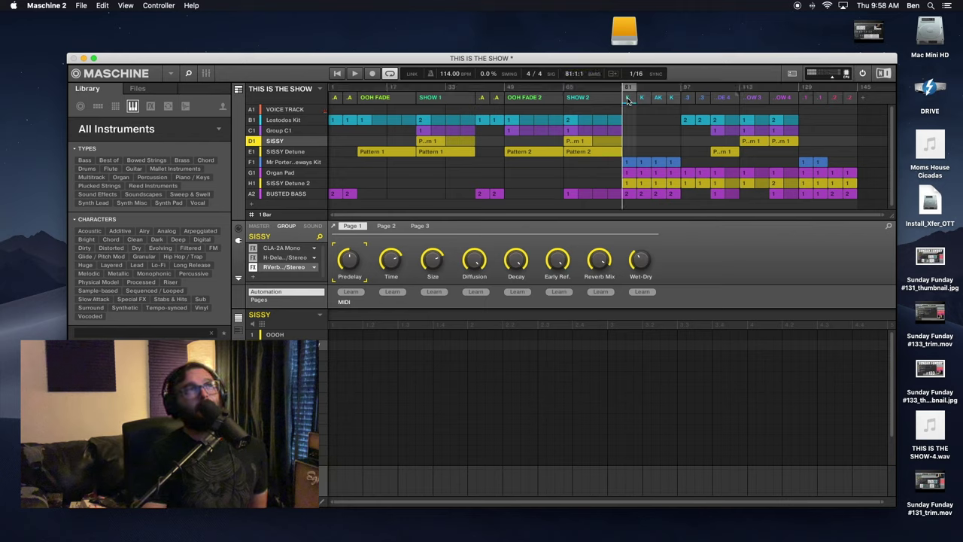
click(238, 90)
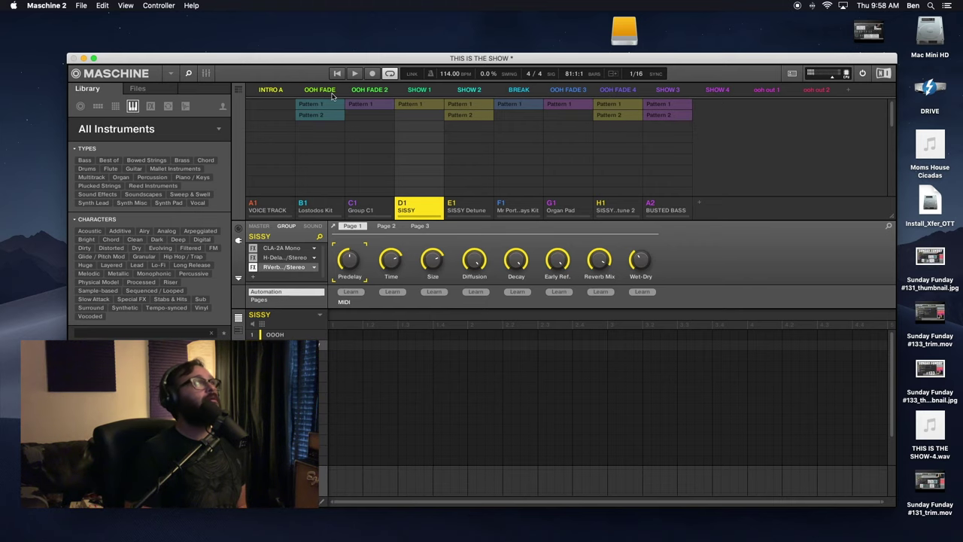
click(238, 89)
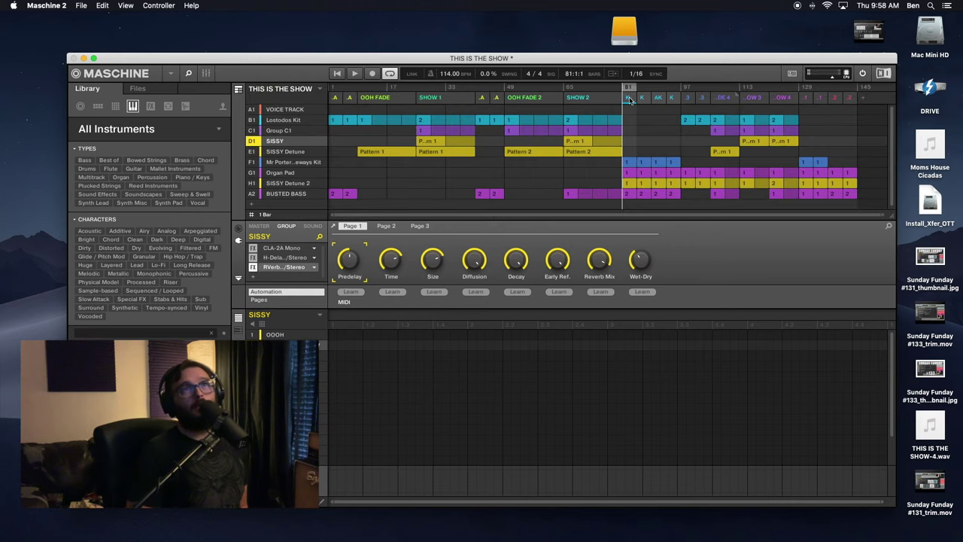
click(237, 88)
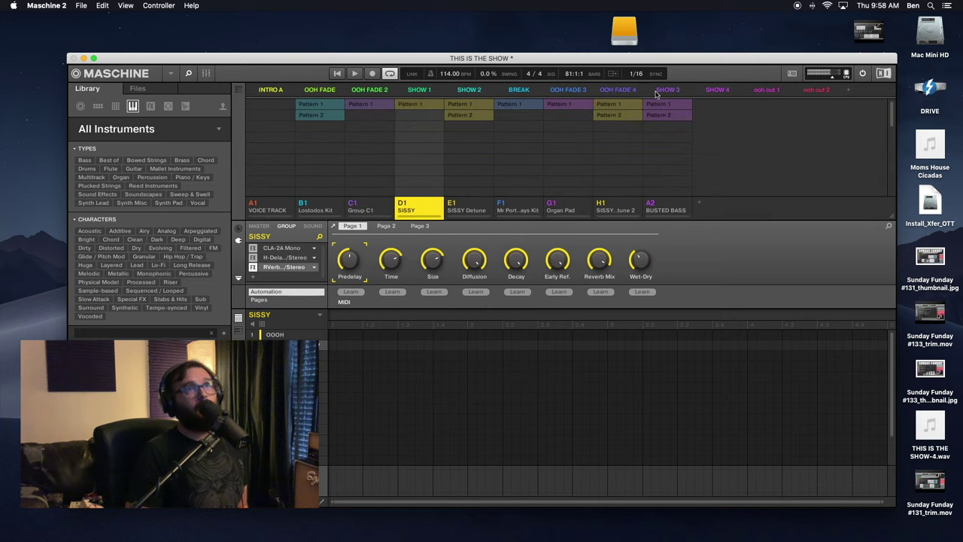
Play the BREAK scene and show the SISSY Detune 2 group's Pattern 1 for editing
click(518, 90)
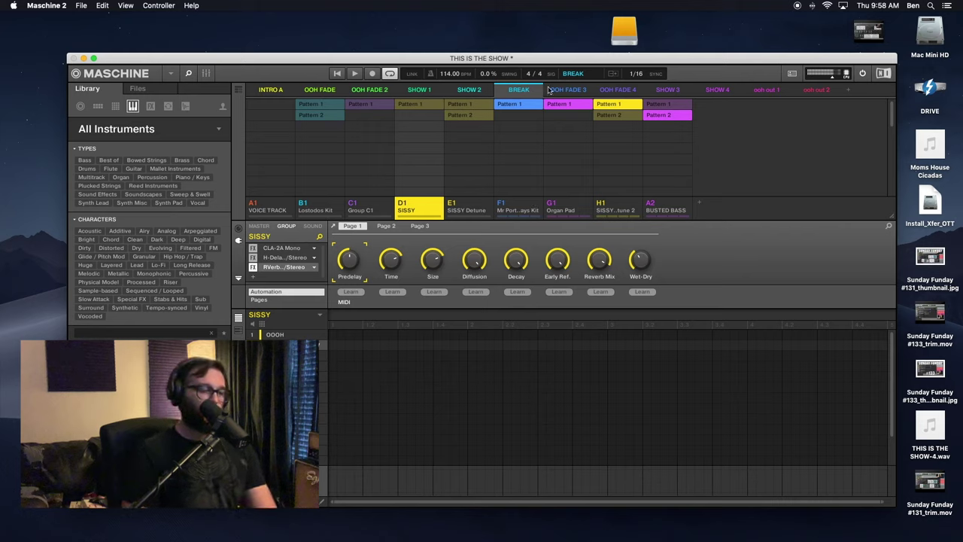
key(space)
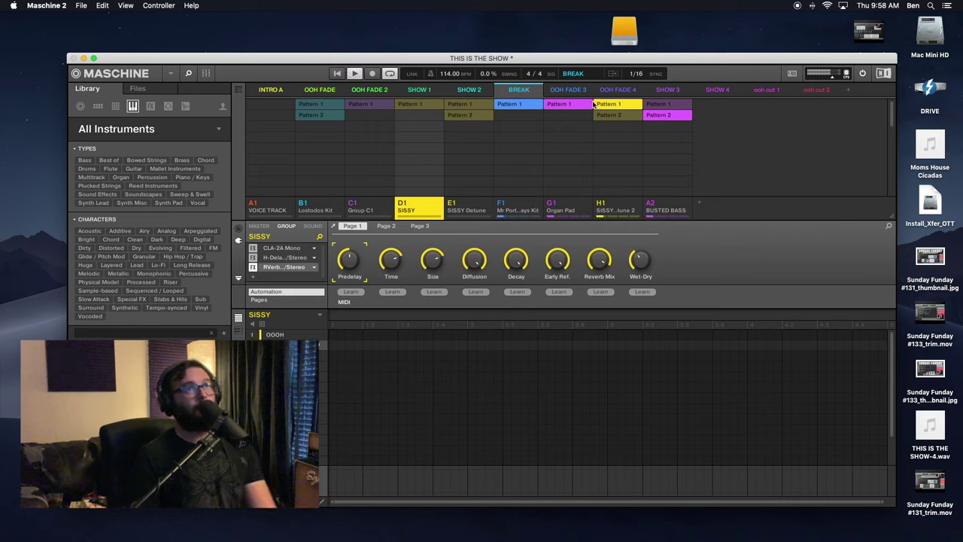
click(621, 205)
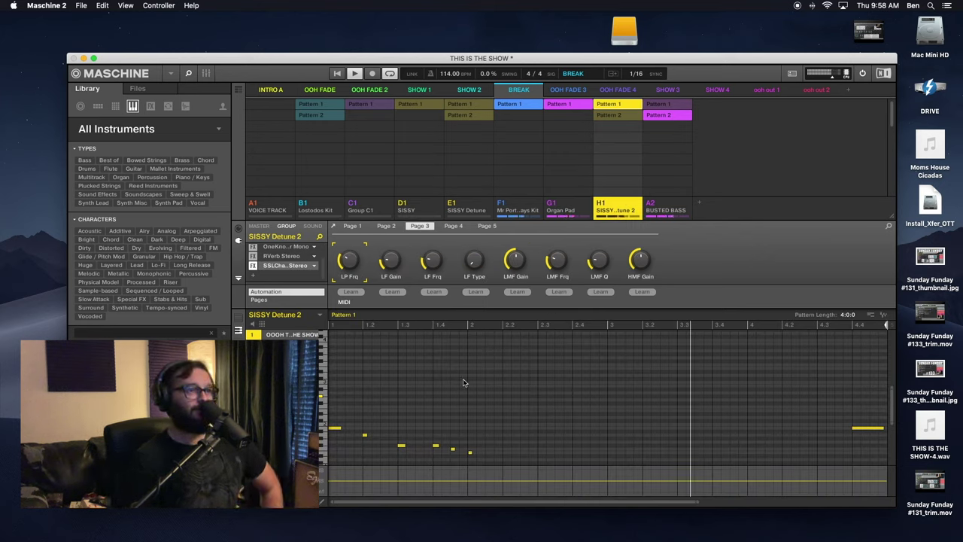
Lower the pitch of the last three notes of Pattern 1's opening phrase and delete the one between 1.4 and 2
scroll(464, 382, down, 3)
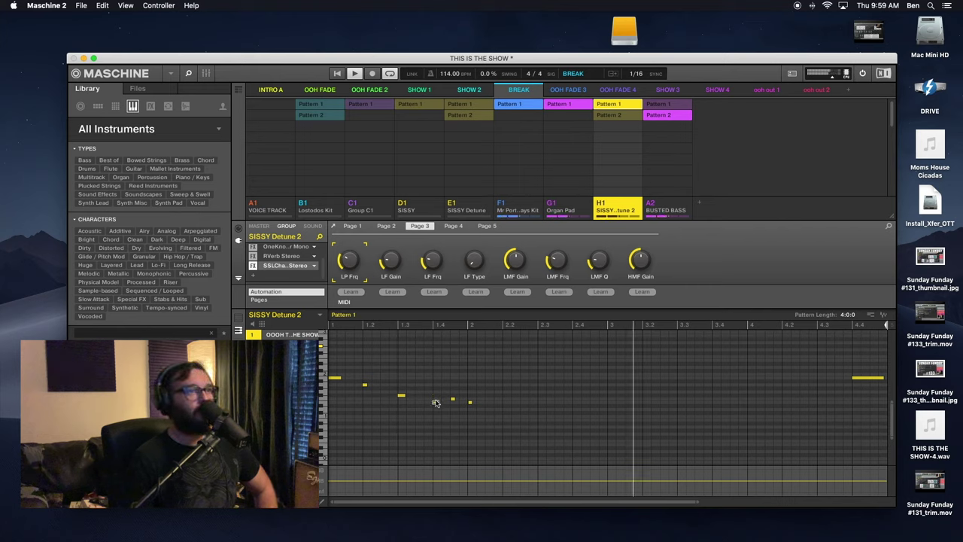
click(436, 402)
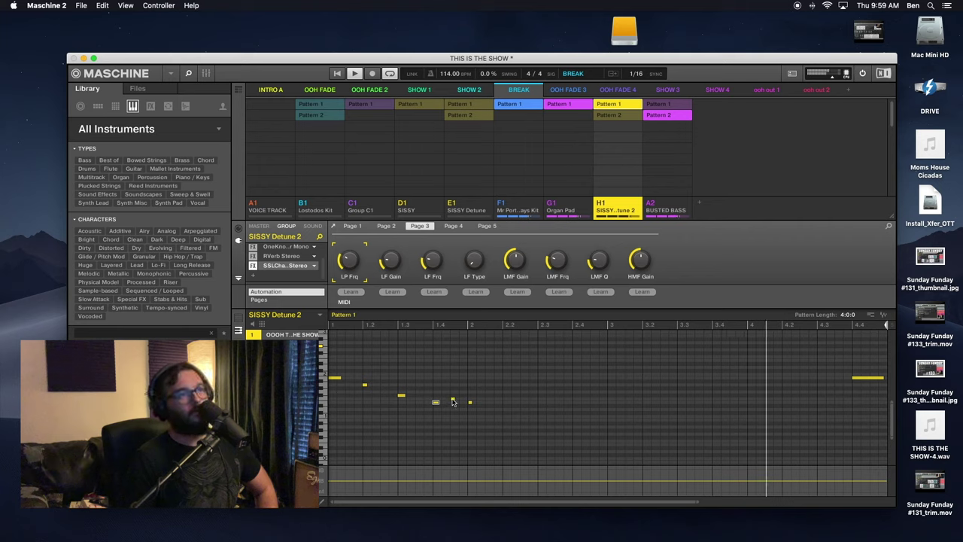
drag(453, 400, 454, 407)
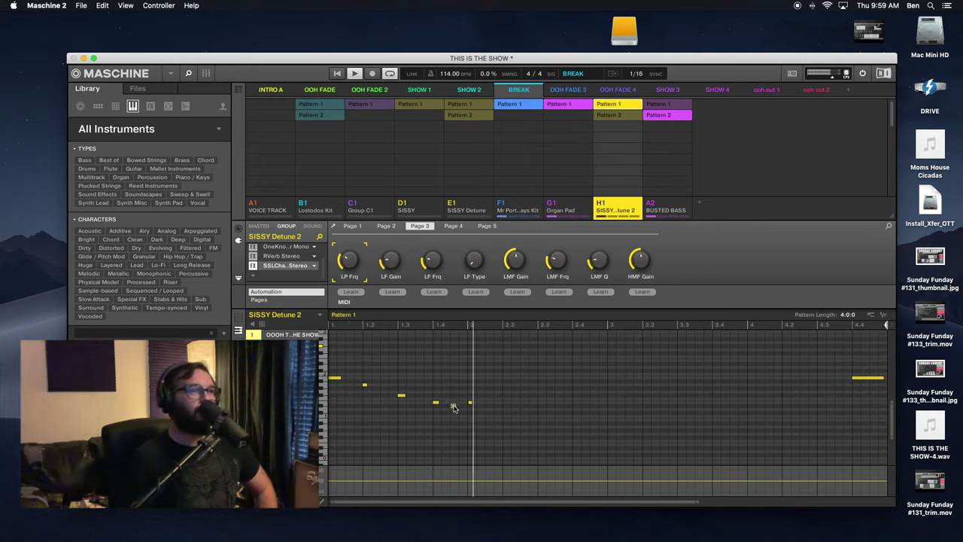
drag(469, 405, 470, 412)
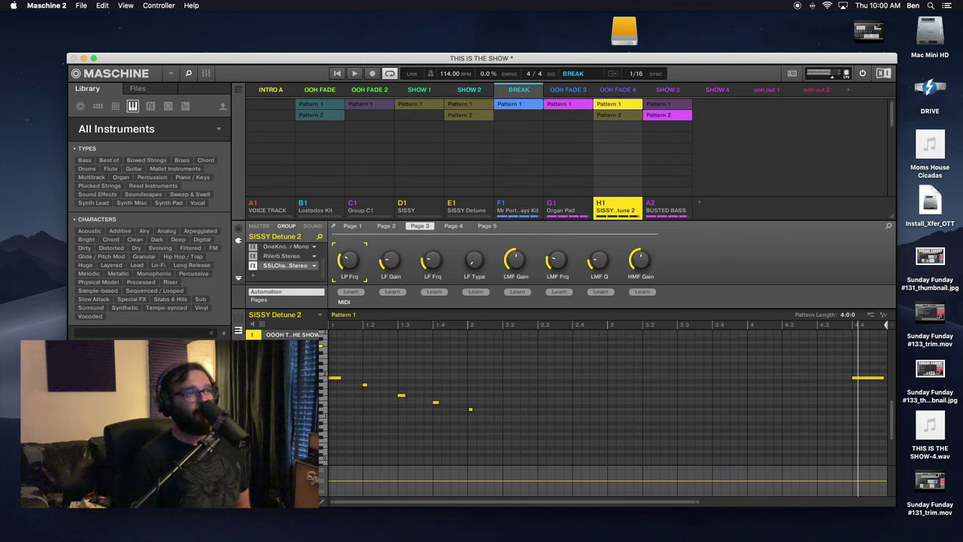
Replay the BREAK scene, raise the pitch of Pattern 1's notes at 1.4 and 2, and box-select the phrase's last three notes
click(286, 336)
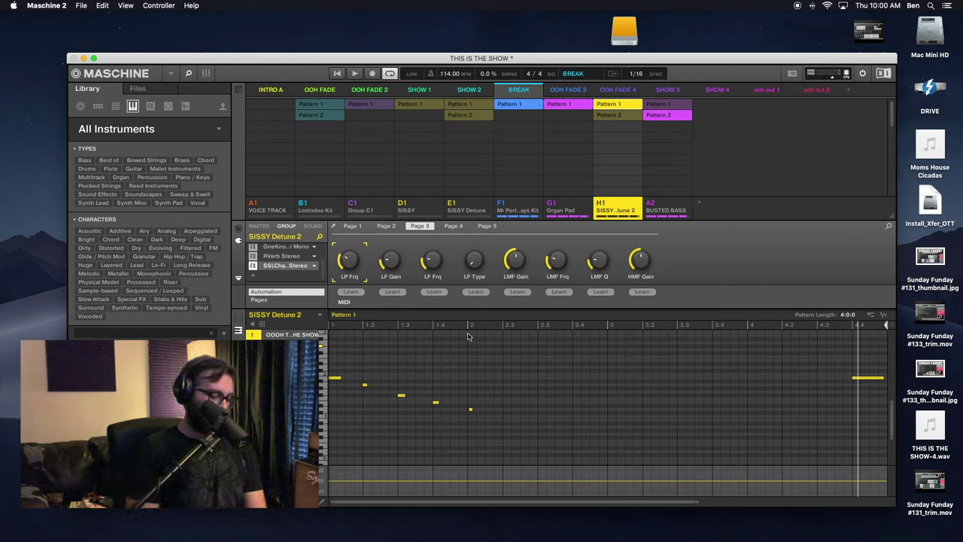
key(space)
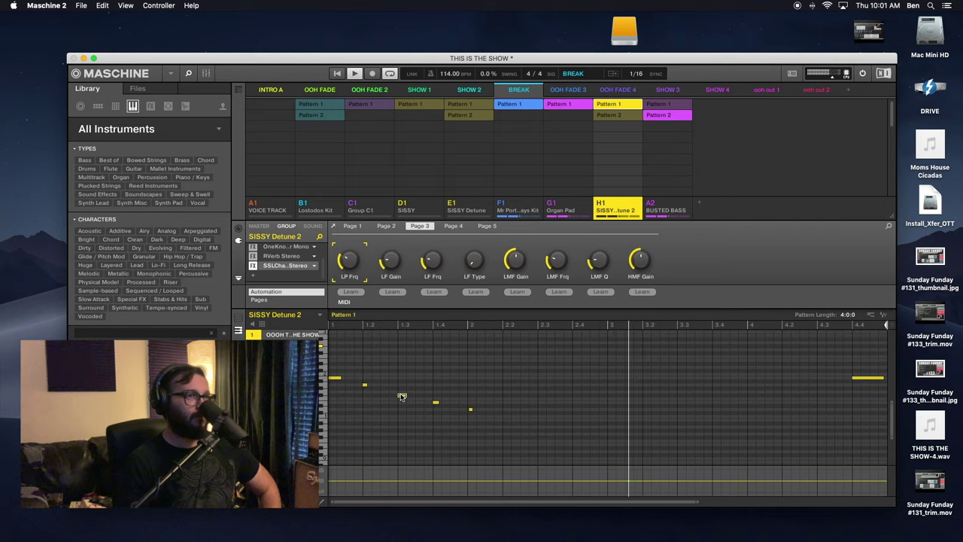
click(402, 395)
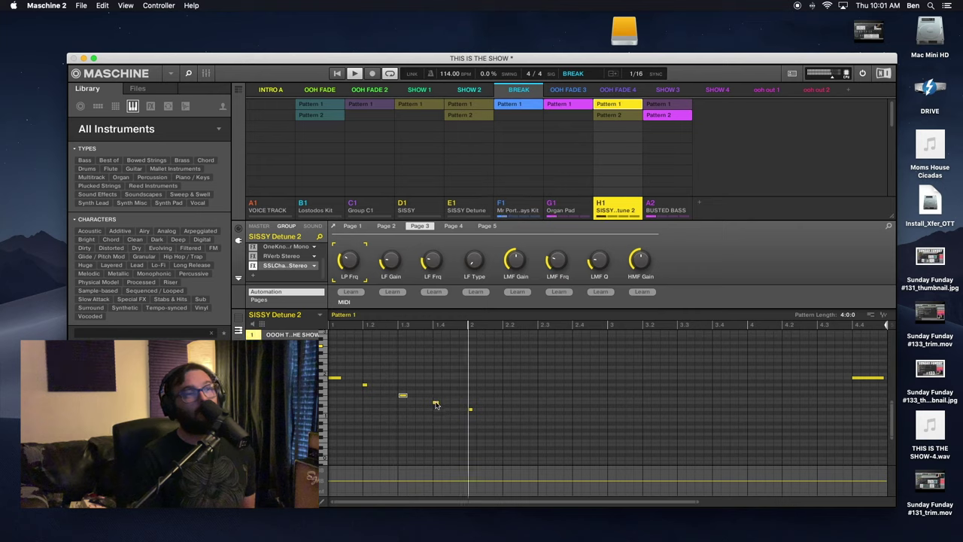
click(470, 408)
drag(471, 412, 471, 407)
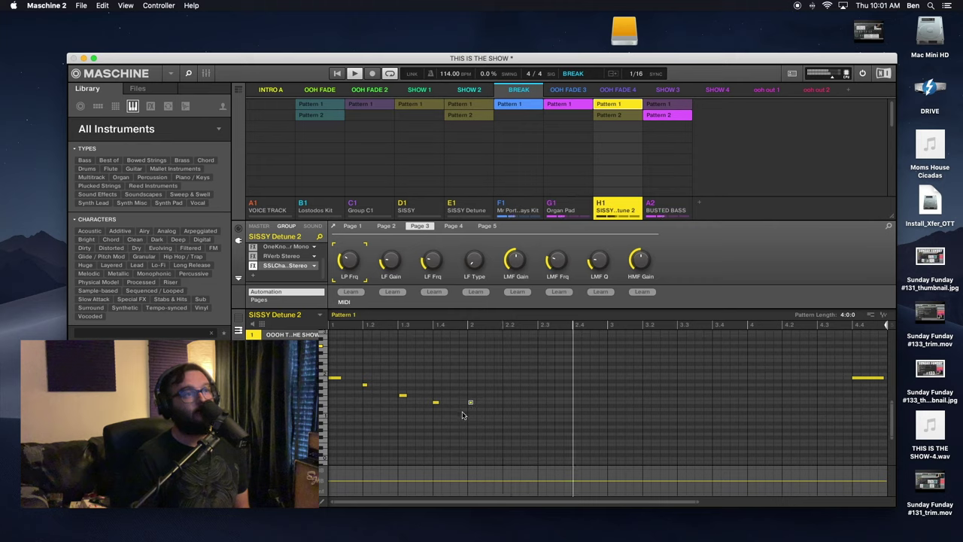
drag(435, 403, 436, 396)
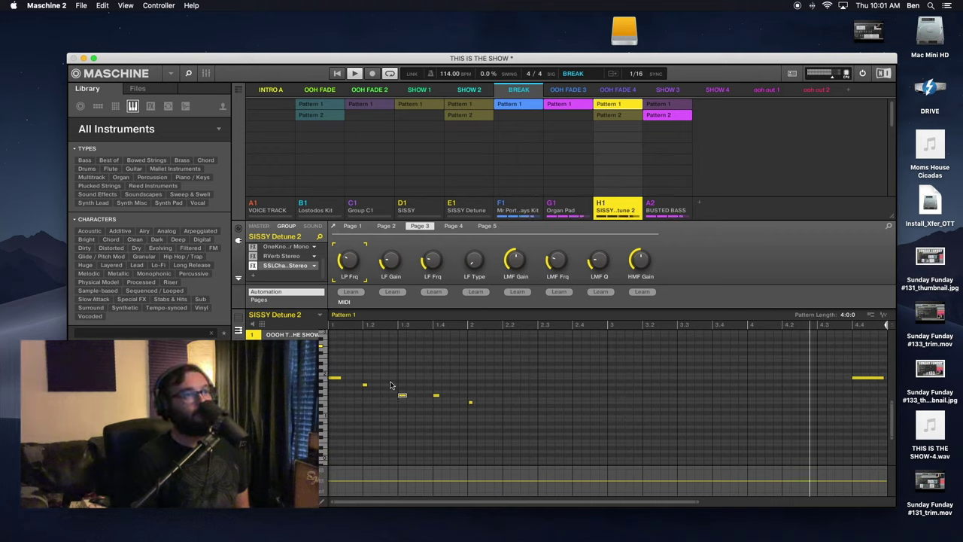
drag(388, 377, 485, 429)
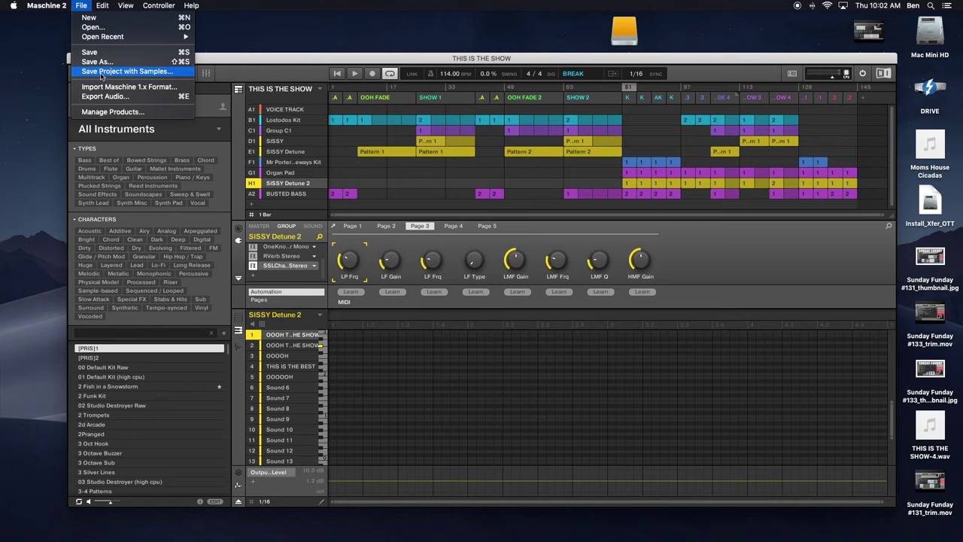
Save the project with its samples as THIS IS THE SHOW.mxprj in the Maschine folder on DRIVE
click(102, 72)
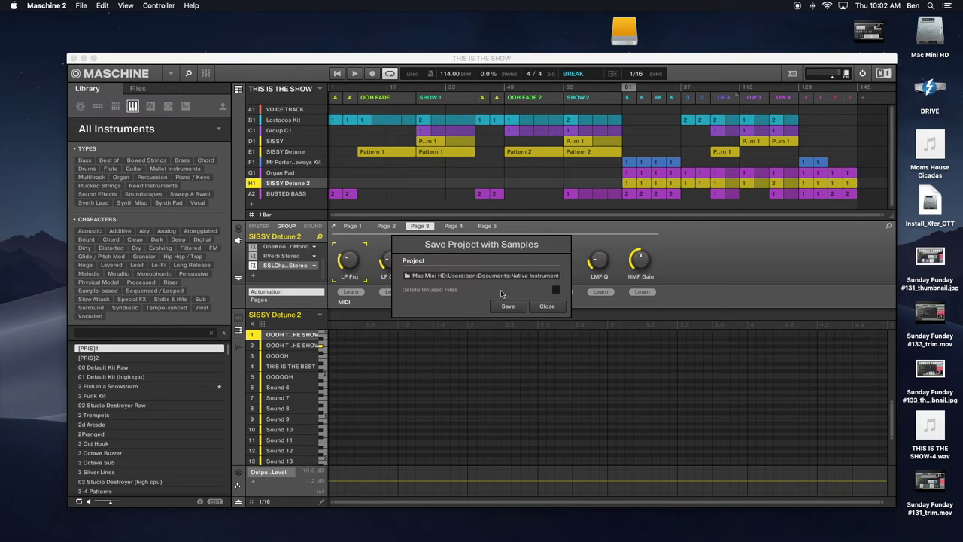
click(405, 277)
scroll(466, 459, down, 3)
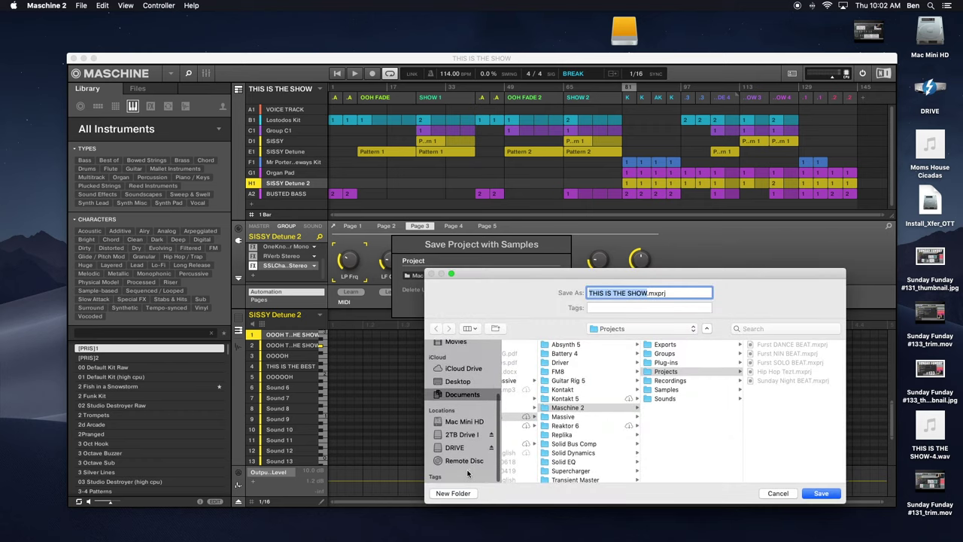
click(456, 450)
click(562, 343)
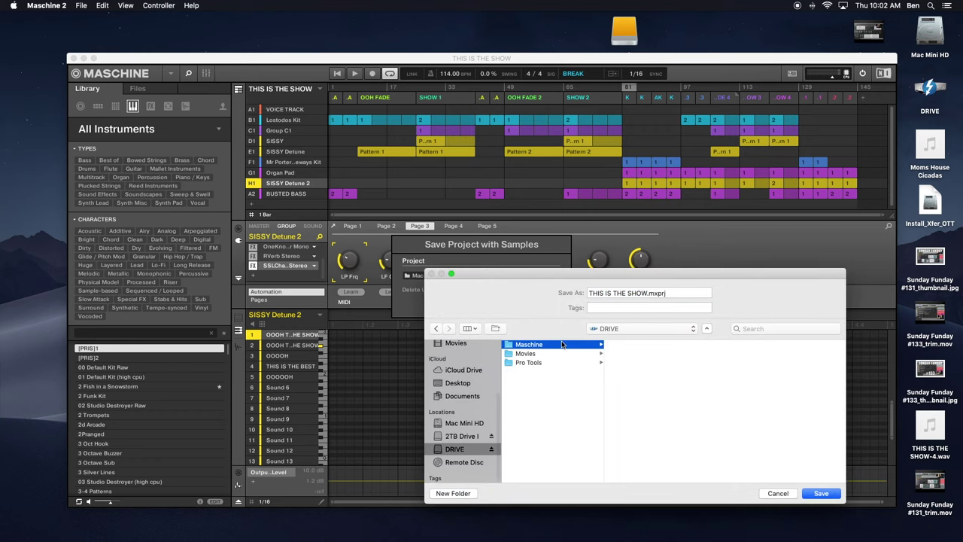